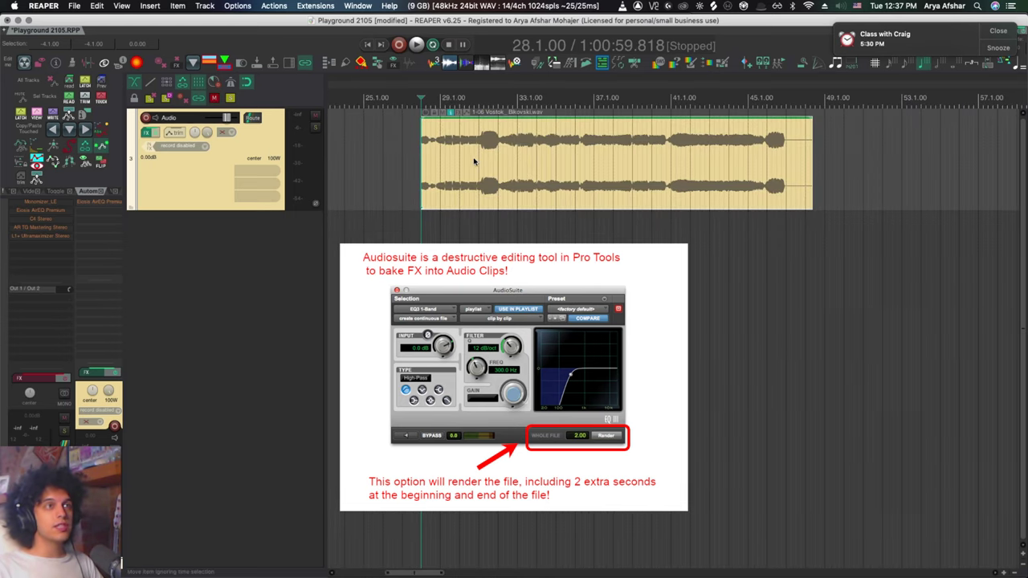
Cut the audio item at bar 31 and discard everything after it, leaving a short clip on the Audio track.
click(478, 163)
key(s)
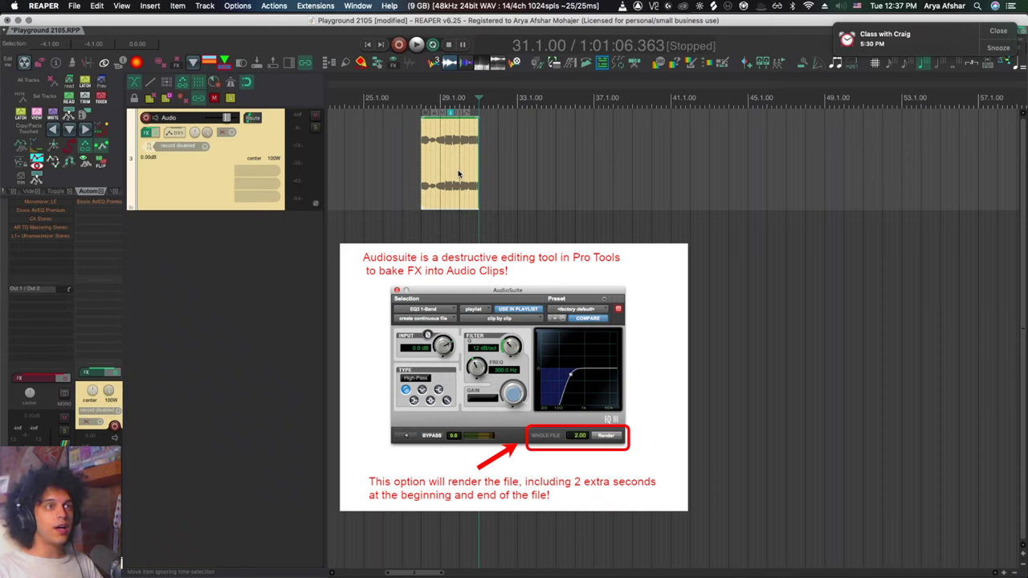
click(459, 174)
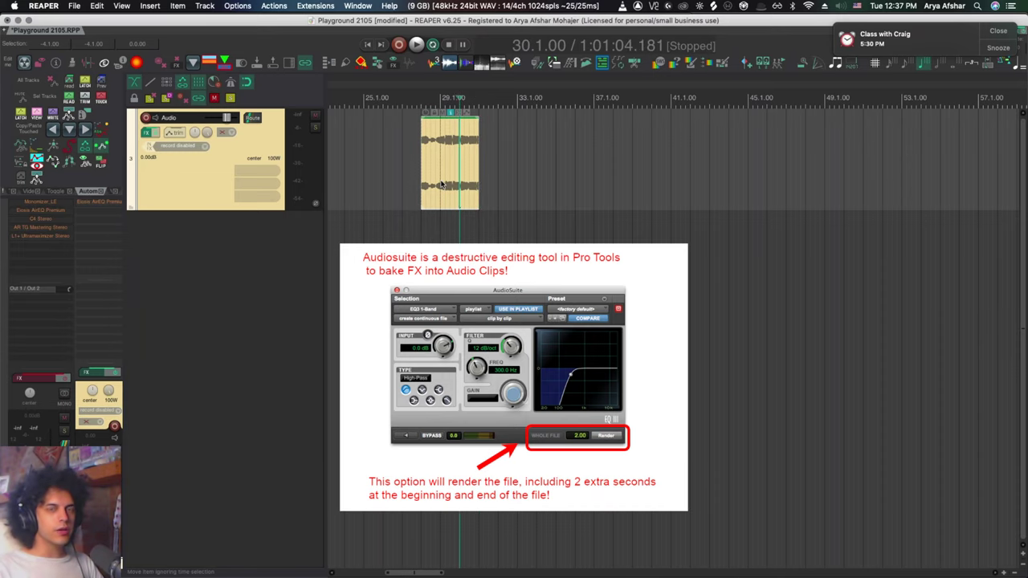
key(Left)
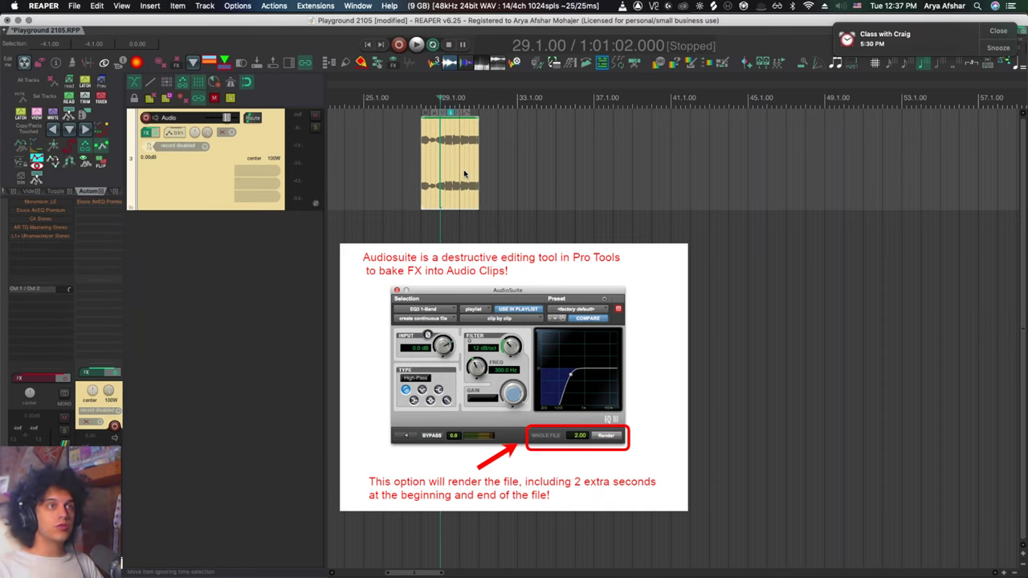
Extend both edges of the audio item to uncover its source audio, and shorten it to span bars 26 to 29.
scroll(464, 174, left, 3)
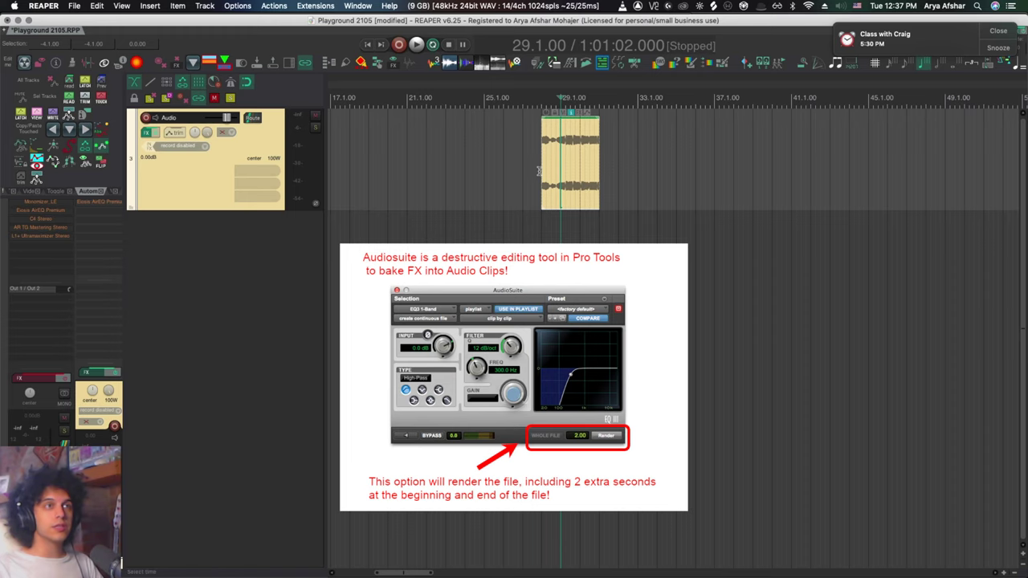
drag(543, 164, 391, 150)
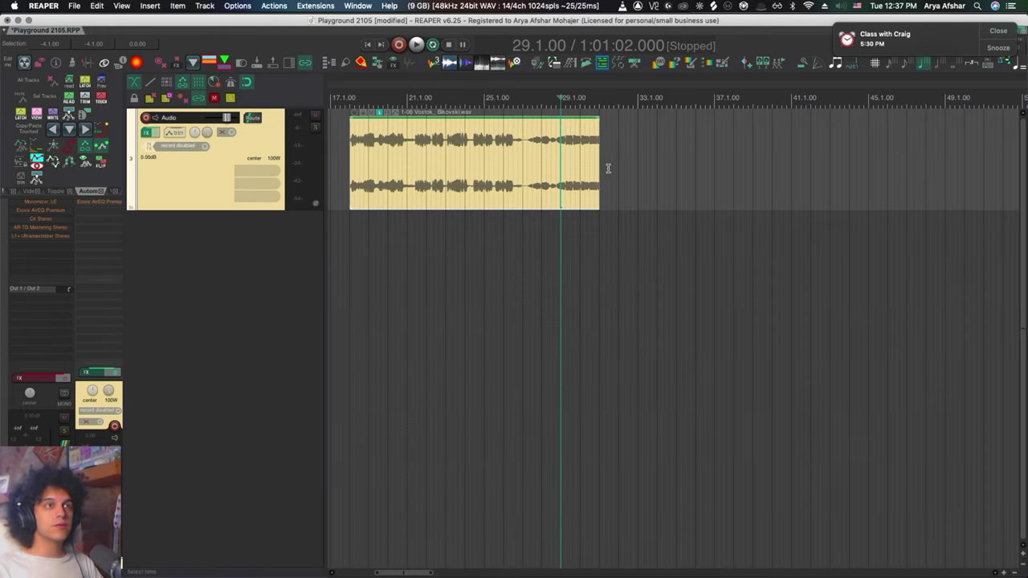
drag(600, 166, 855, 184)
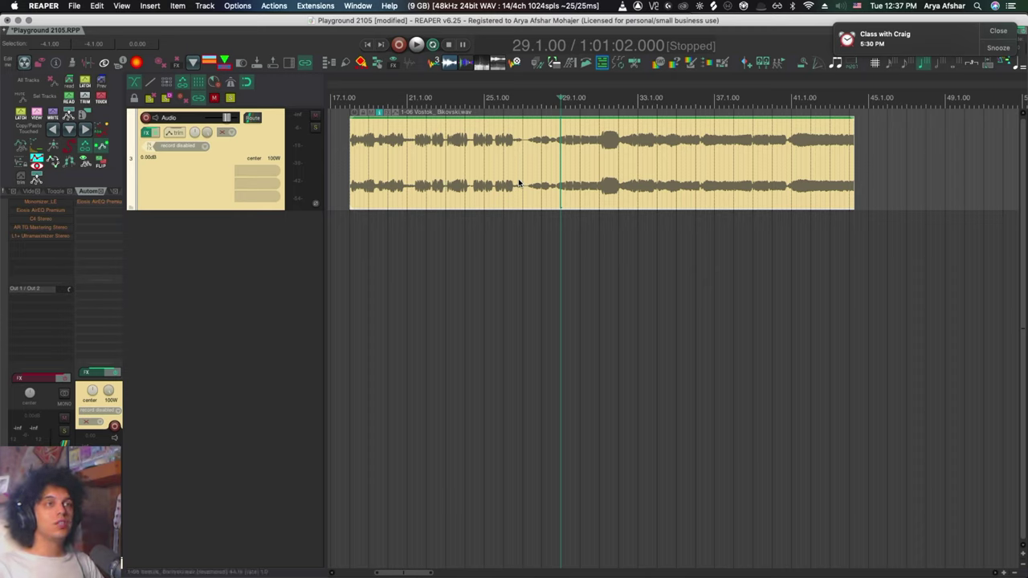
drag(350, 168, 426, 184)
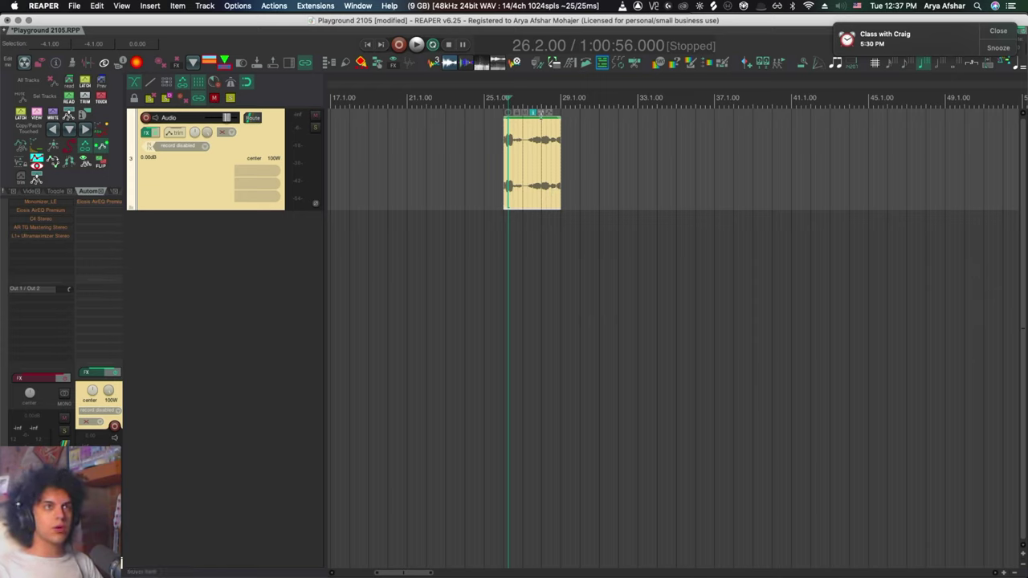
Find Eiosis AirEQ Premium among the EQ plug-ins and add it as an effect on the audio item.
key(f)
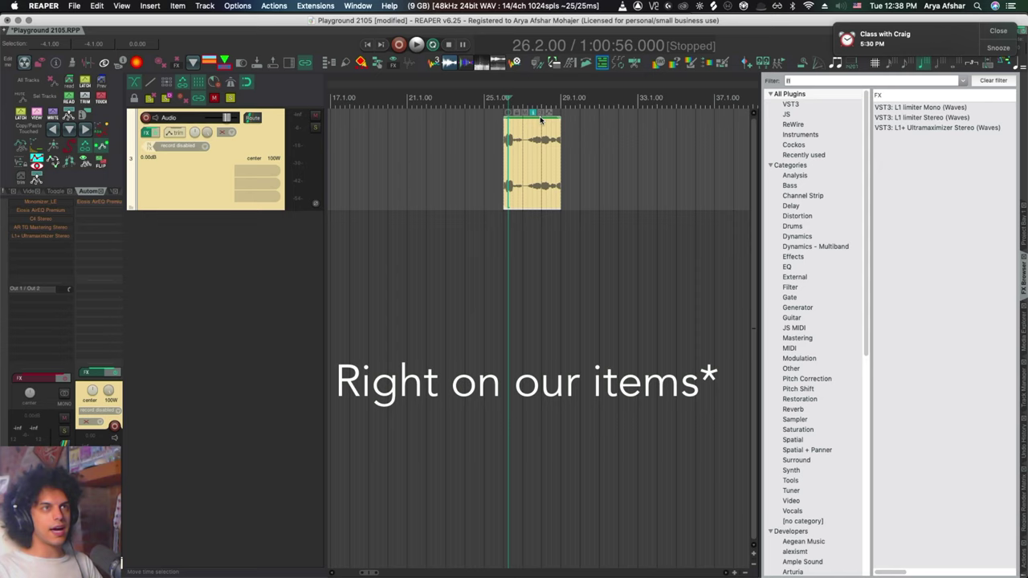
drag(930, 229, 619, 188)
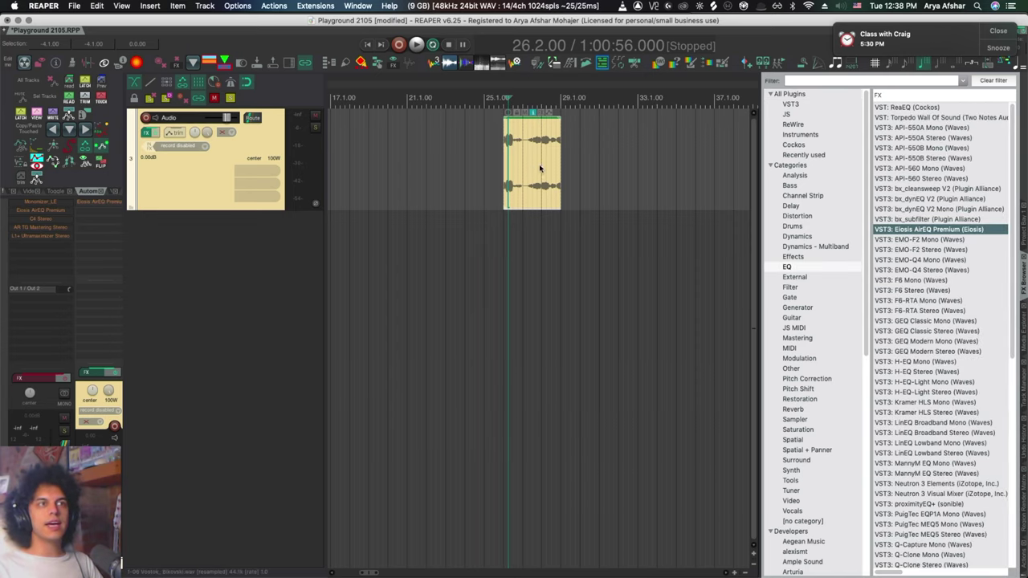
drag(540, 168, 543, 168)
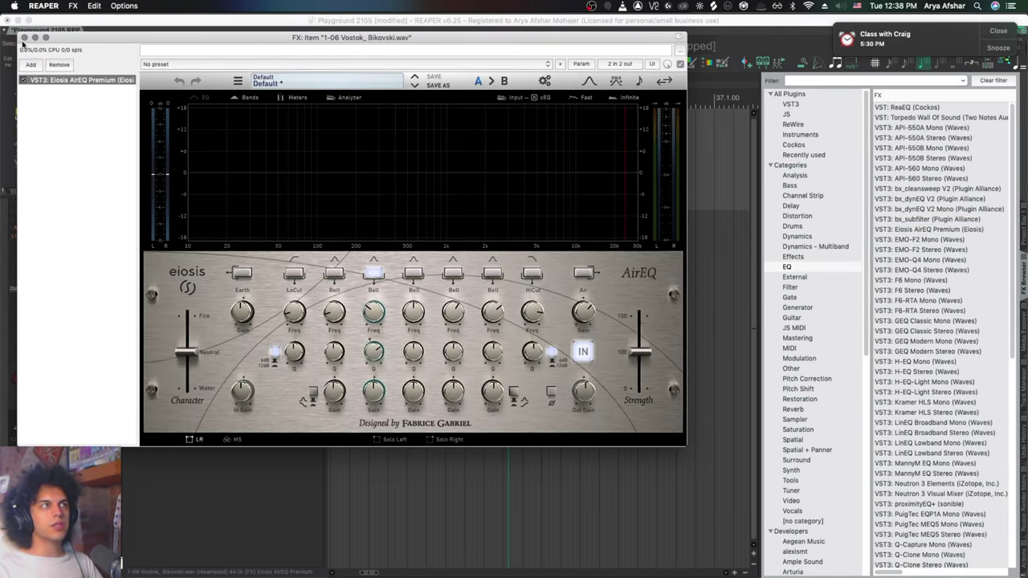
Enable AirEQ's LoCut band with a higher cutoff frequency, boost the Air band, and close the effect window.
click(297, 276)
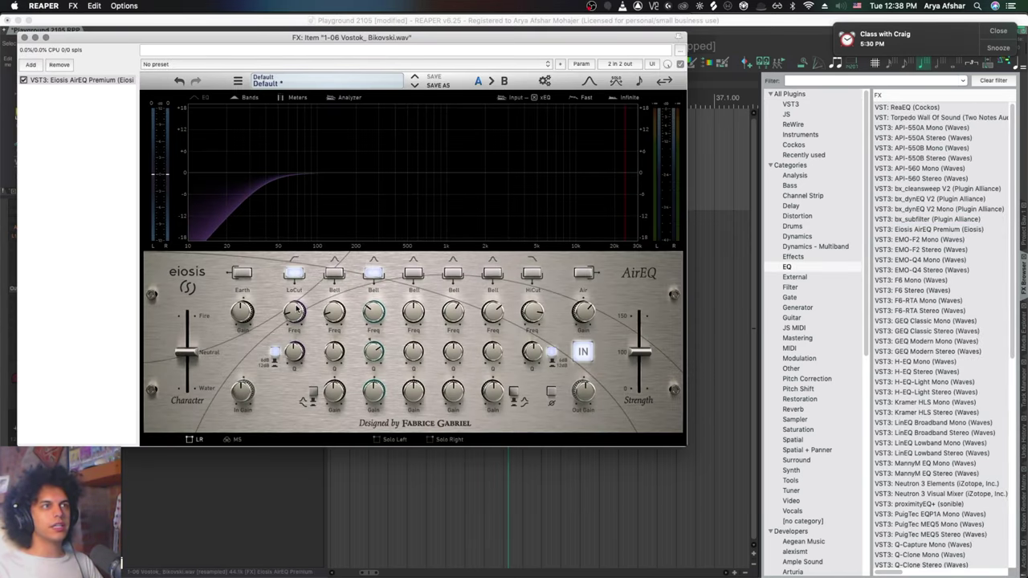
drag(297, 308, 302, 289)
key(Escape)
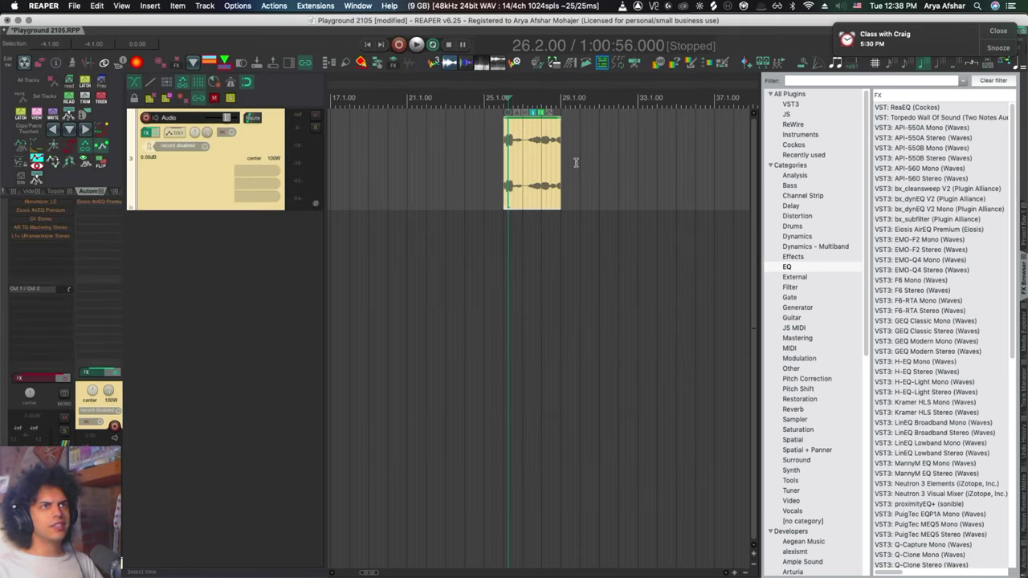
Add iZotope's RX 7 Spectral De-noise after AirEQ in the audio item's effects chain.
scroll(534, 193, up, 4)
scroll(602, 210, down, 2)
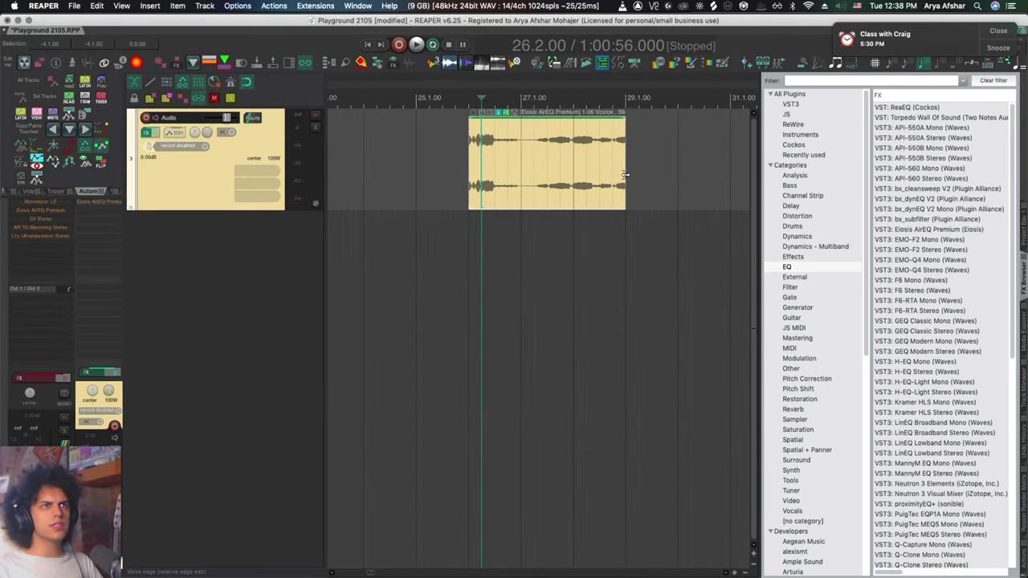
mouse_move(625, 177)
mouse_down()
mouse_move(718, 178)
mouse_move(608, 184)
mouse_move(625, 186)
mouse_up()
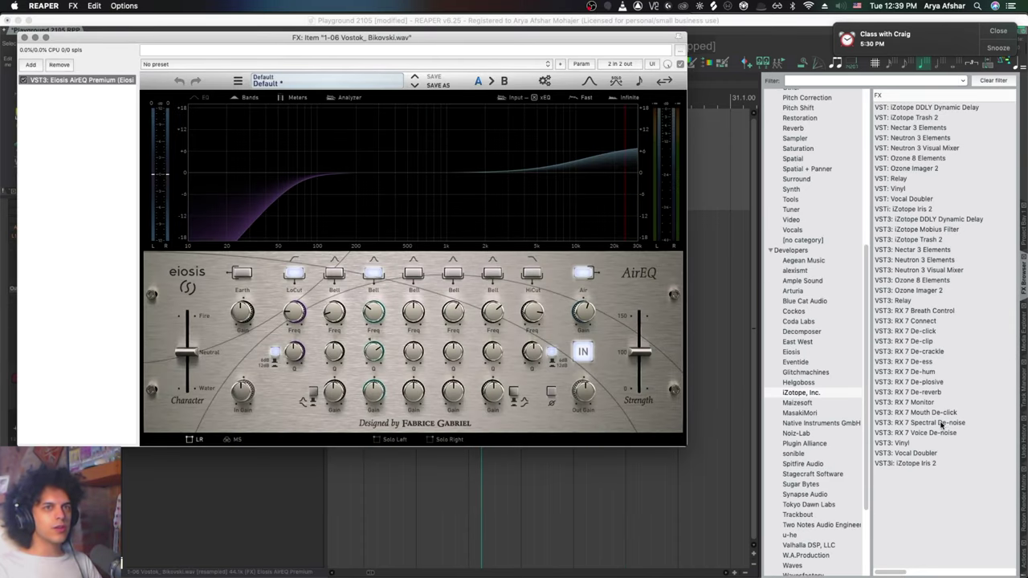
click(947, 422)
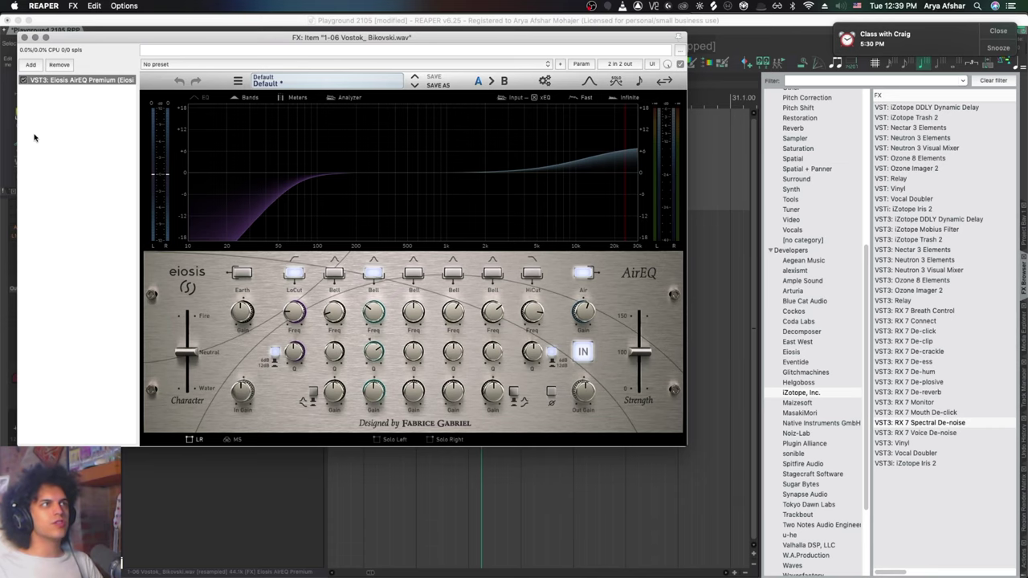
drag(34, 138, 36, 138)
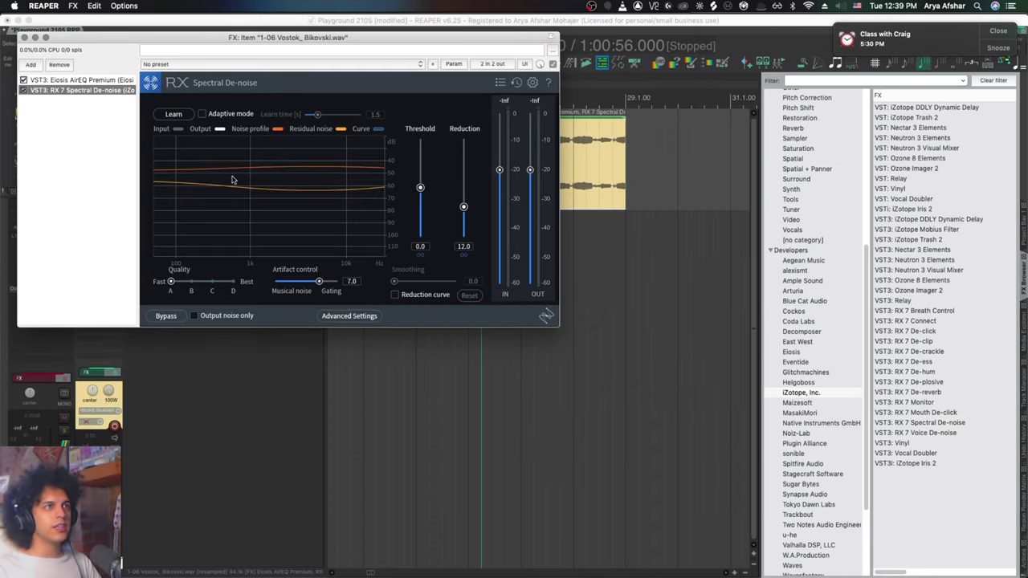
Set the Spectral De-noise quality to D (Best) and close the effects chain window.
click(169, 283)
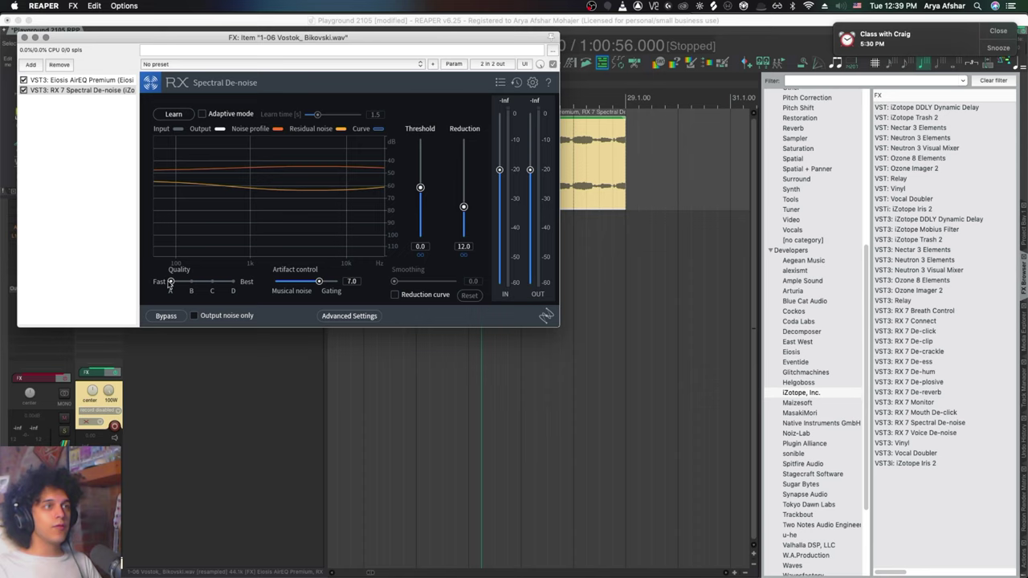
drag(170, 282, 253, 293)
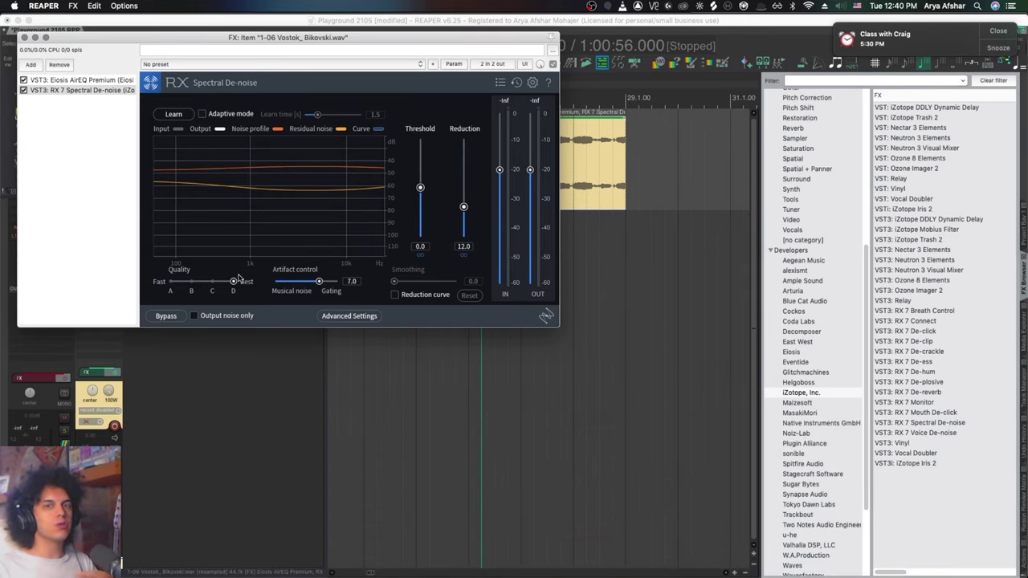
click(25, 38)
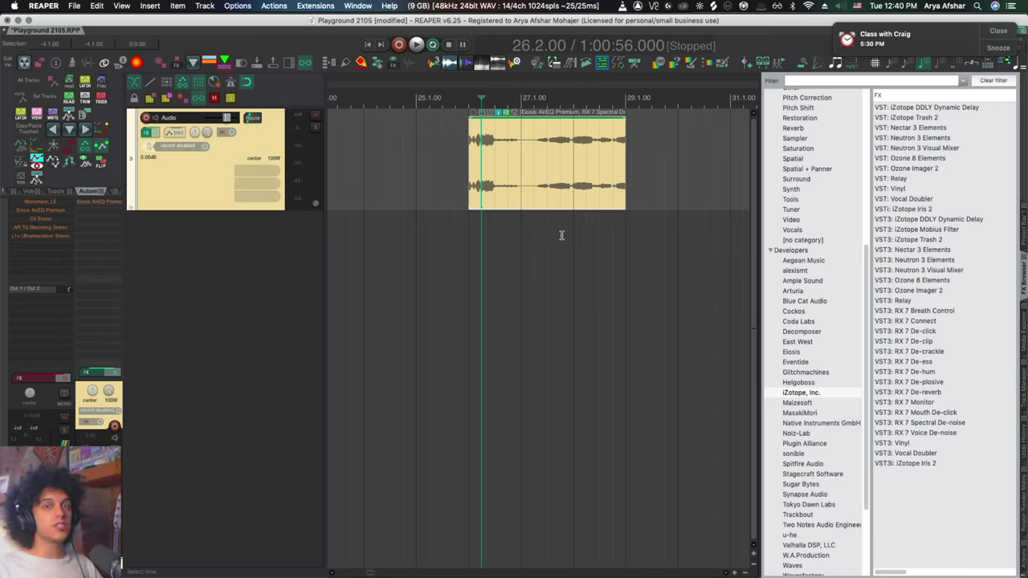
Glue the audio item to bake in its effects, and extend both edges to check for source audio beyond its boundaries.
click(513, 183)
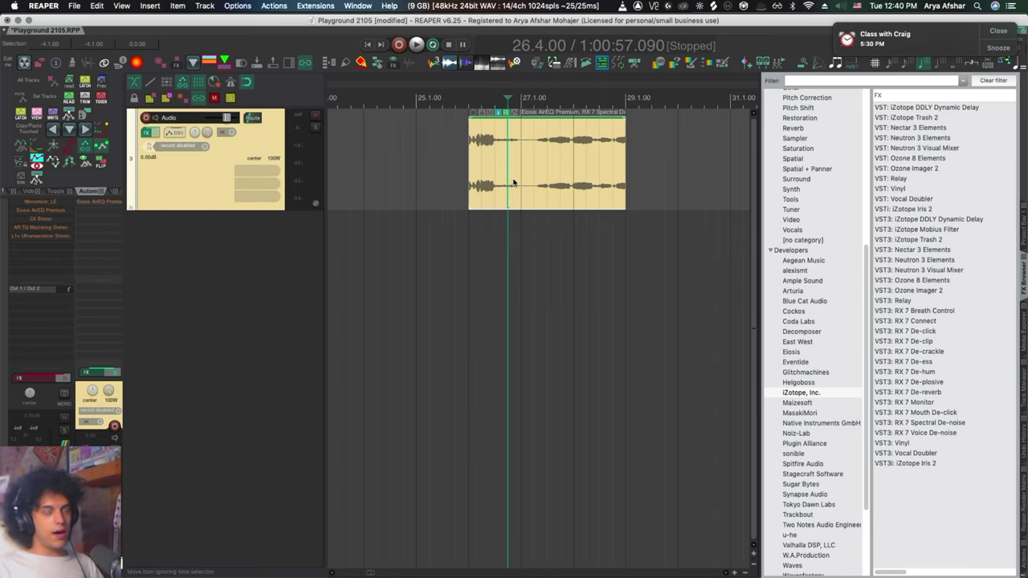
key(super+shift+g)
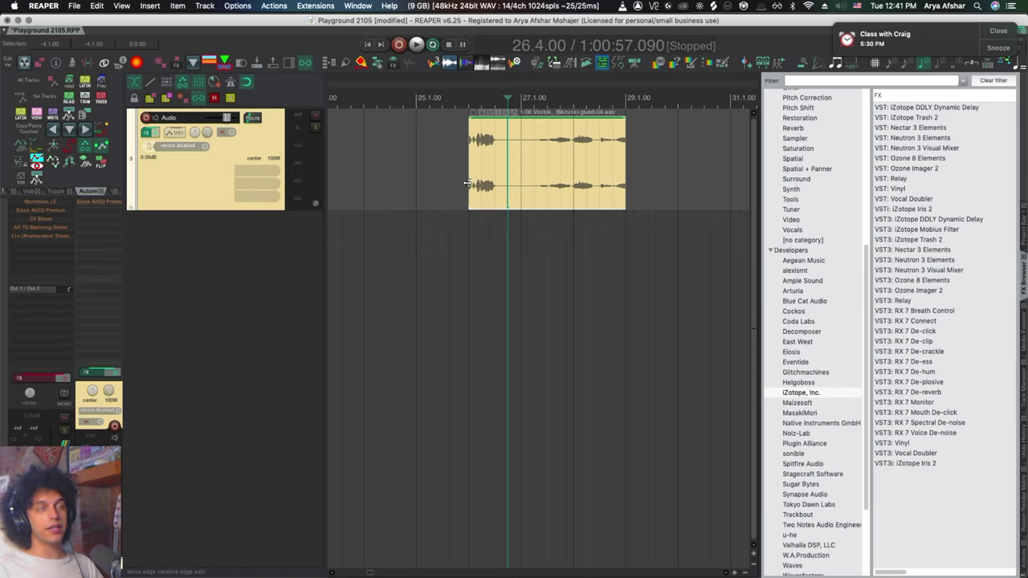
drag(465, 183, 364, 183)
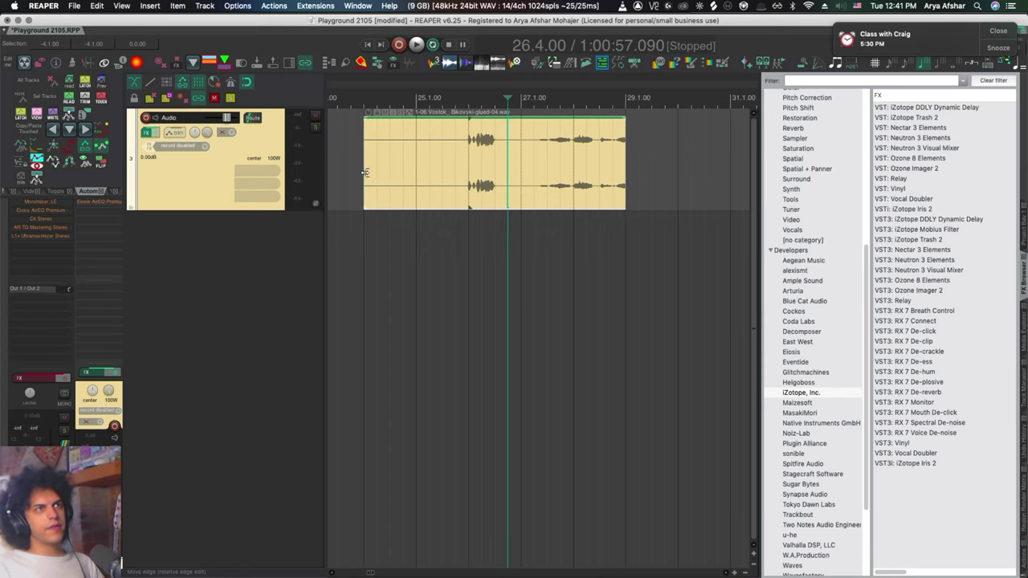
drag(625, 183, 731, 183)
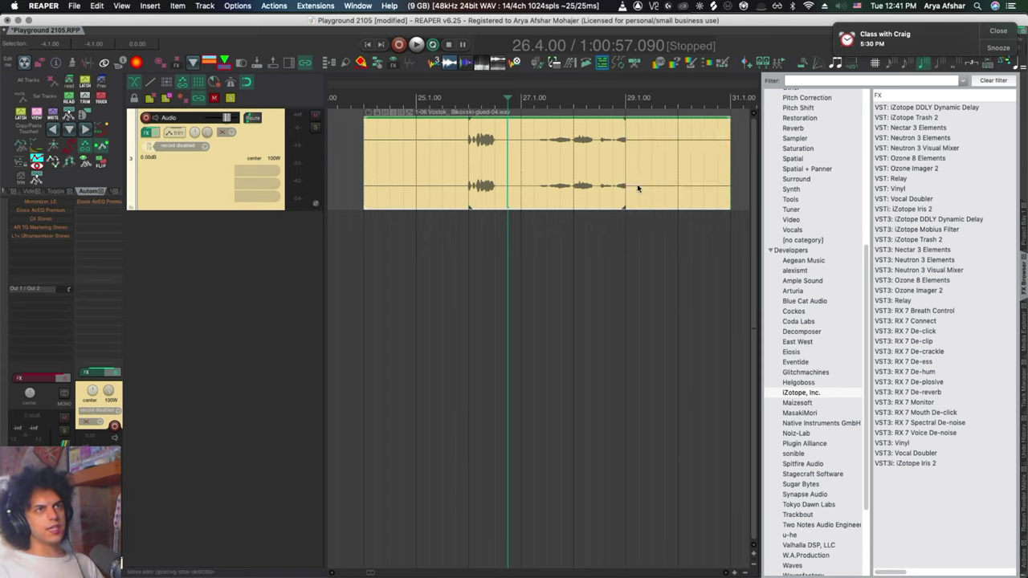
scroll(450, 177, up, 3)
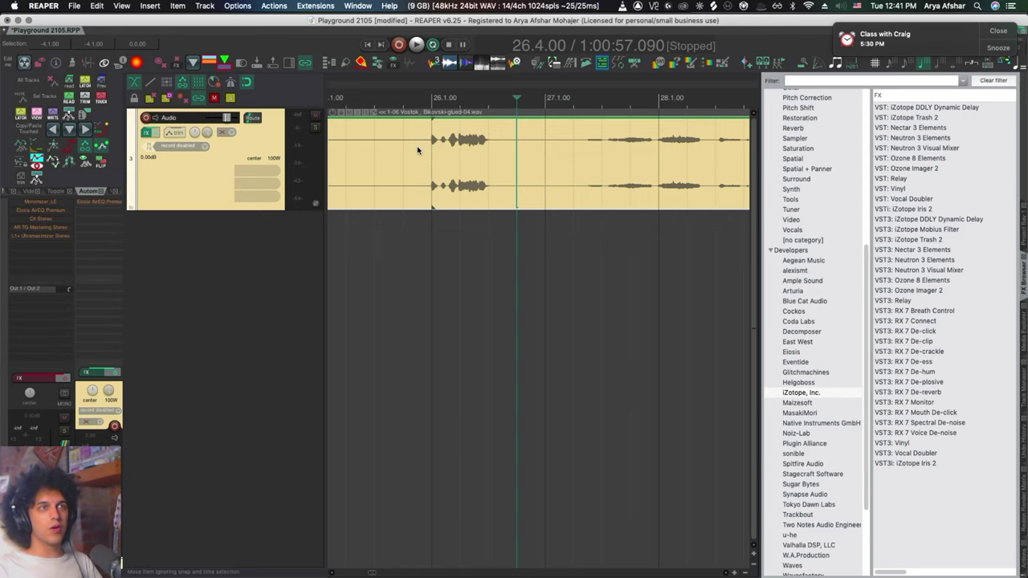
scroll(442, 170, right, 5)
scroll(514, 233, down, 4)
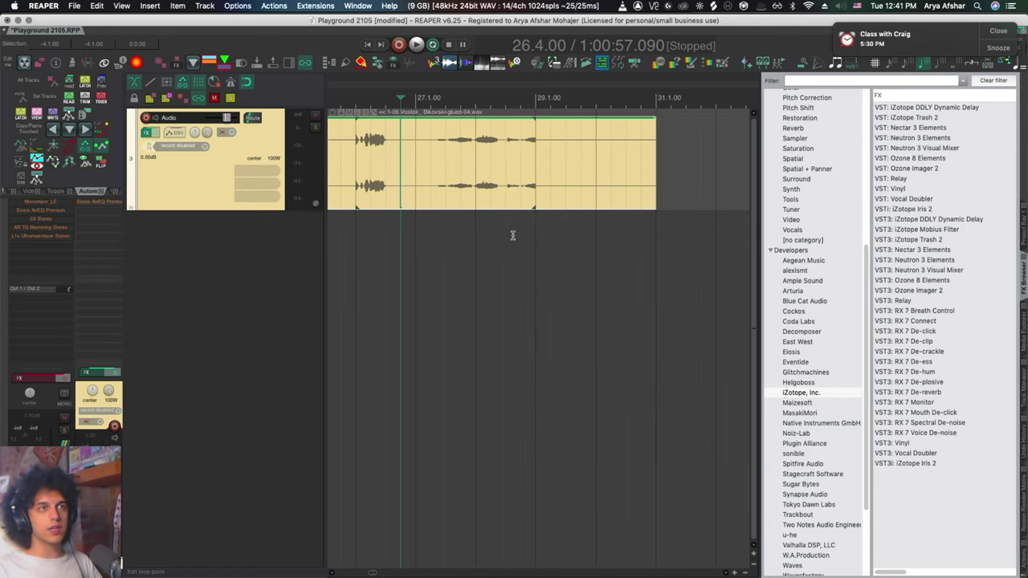
Undo the glue and edge extensions, and adjust the item's edges so it spans about bars 25 to 28.
key(super+z)
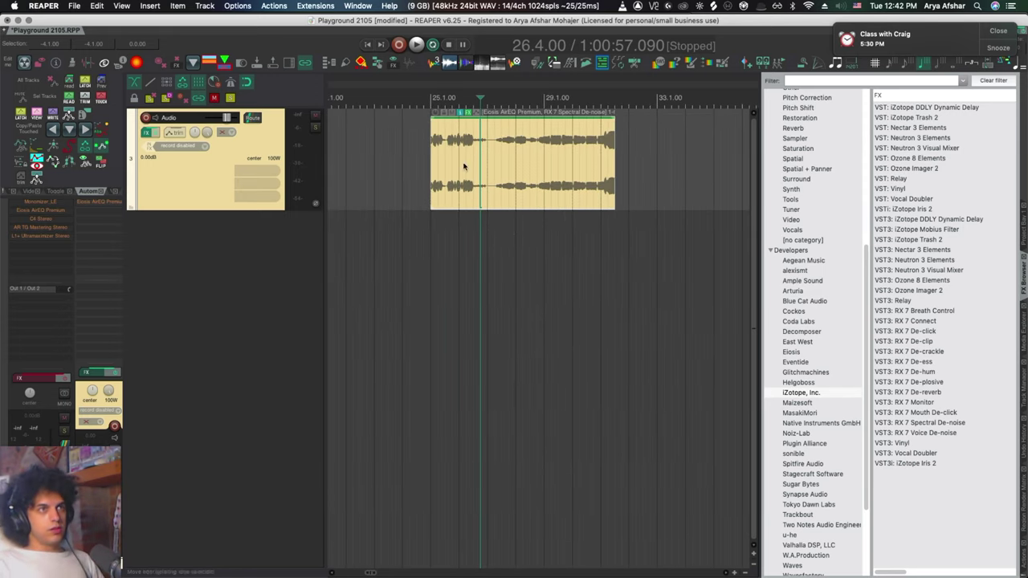
drag(430, 164, 458, 165)
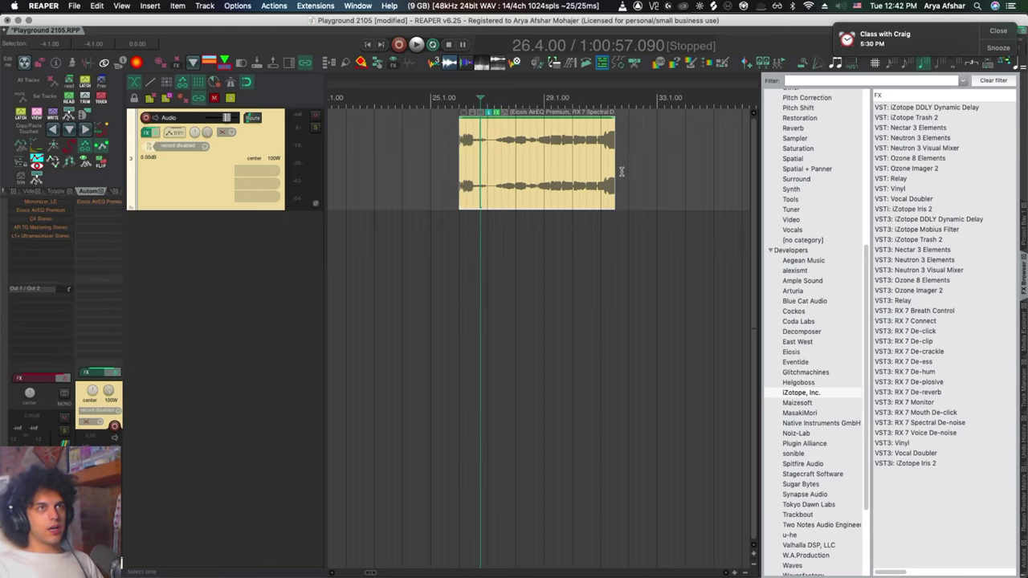
drag(617, 172, 612, 171)
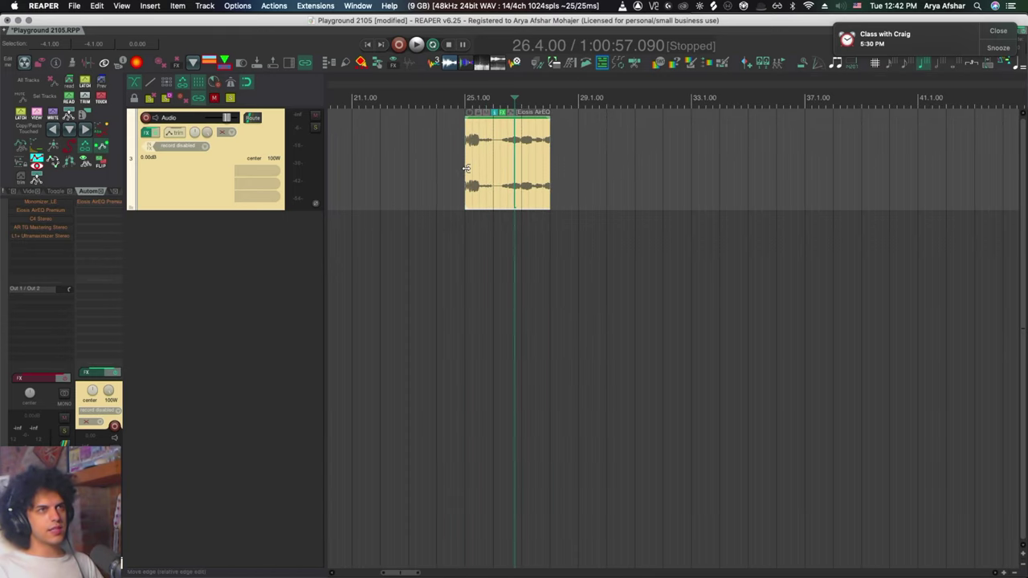
Extend the item's start back to bar 23 and glue it to bake the effects into the longer clip.
drag(464, 173, 408, 172)
mouse_move(550, 170)
mouse_down()
mouse_move(606, 172)
mouse_move(549, 170)
mouse_up()
click(563, 180)
key(super+g)
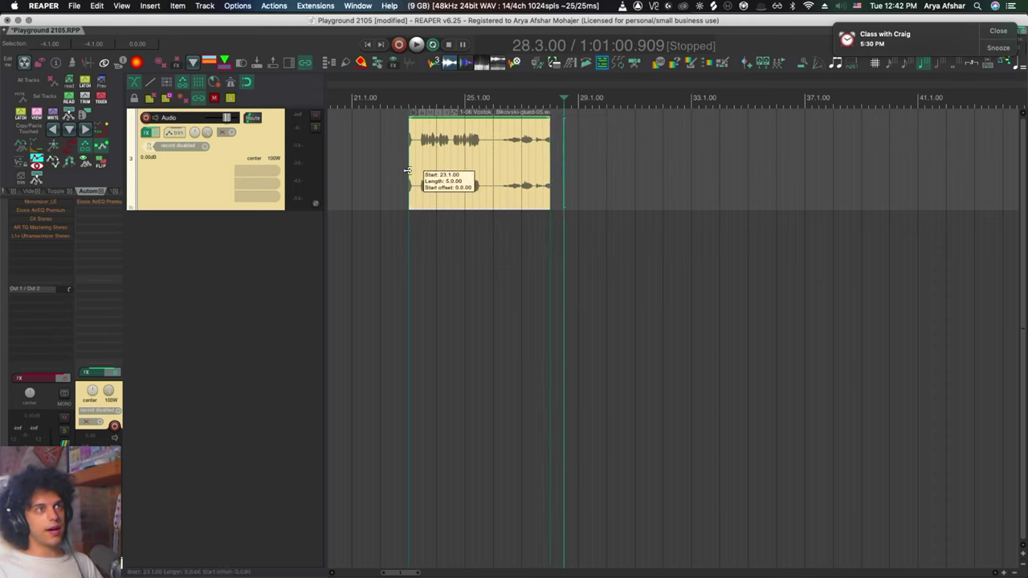
Try adjusting the start edge of the glued item, and undo the last edits.
drag(413, 172, 465, 172)
key(super+z)
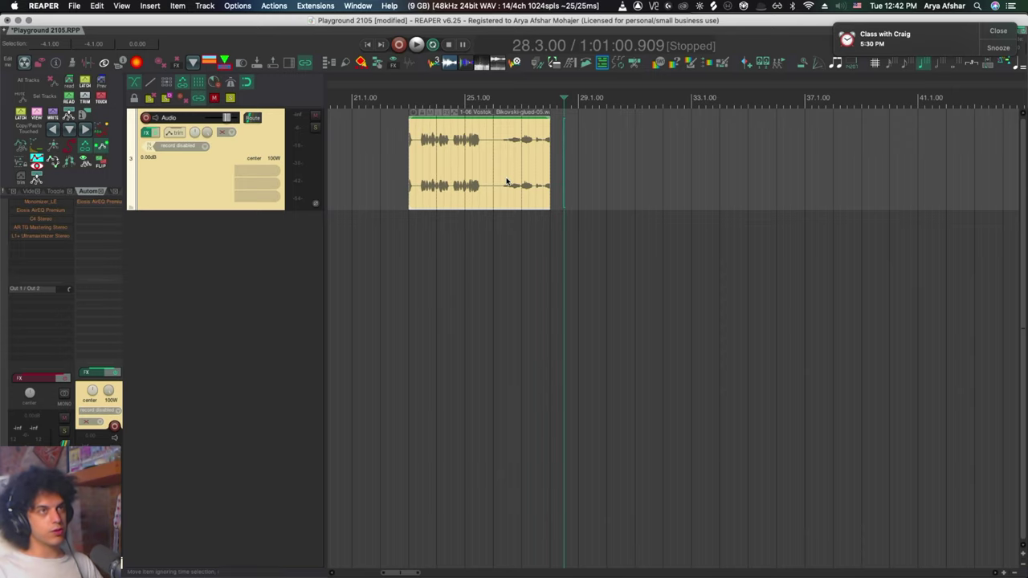
key(super+z)
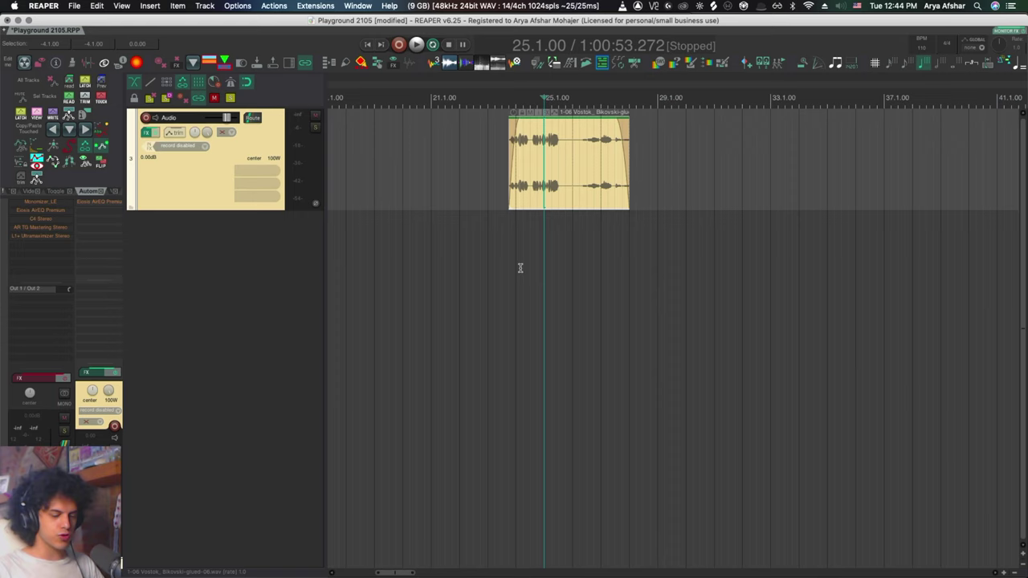
Browse the ReaPack packages and check the install options for Outboarder's Move Edit Cursor Left By 100 ms and Right By 100 ms scripts.
click(315, 6)
mouse_move(321, 18)
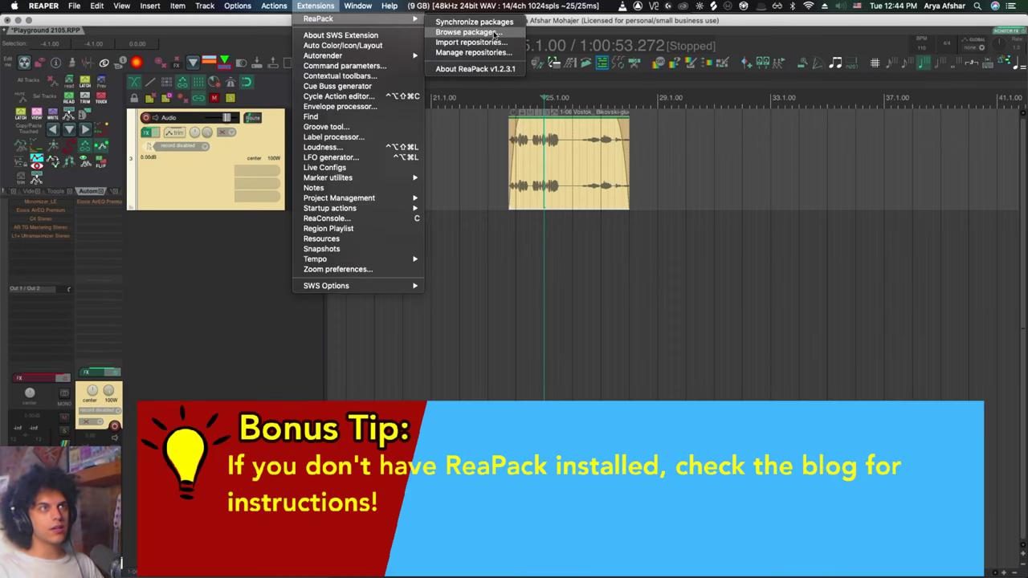
click(468, 32)
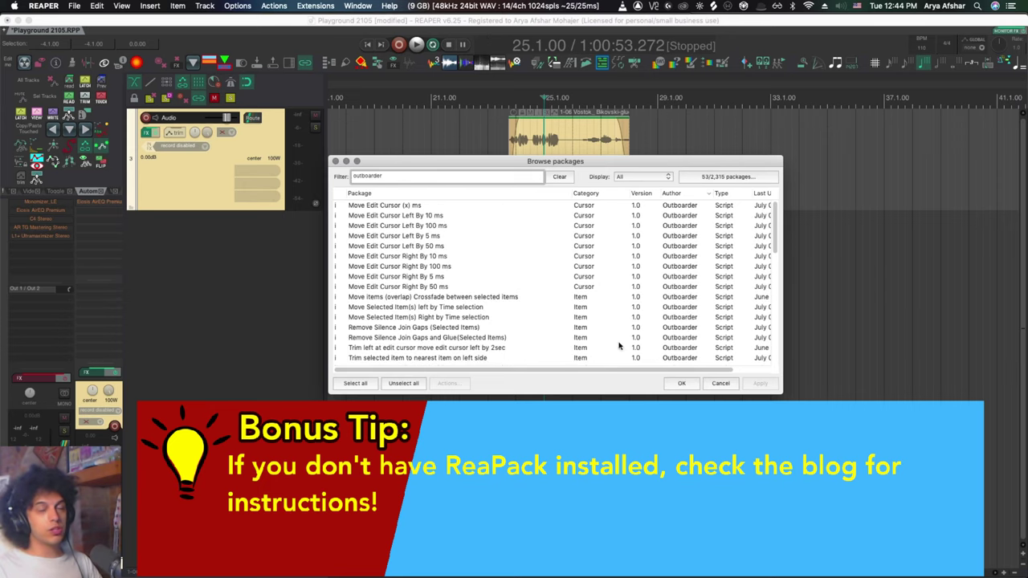
click(390, 226)
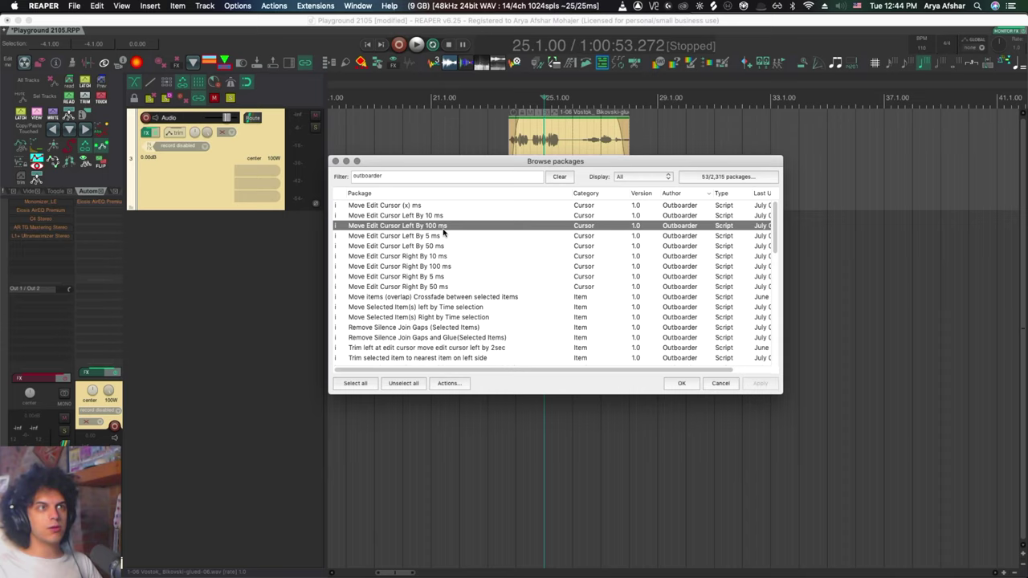
click(431, 267)
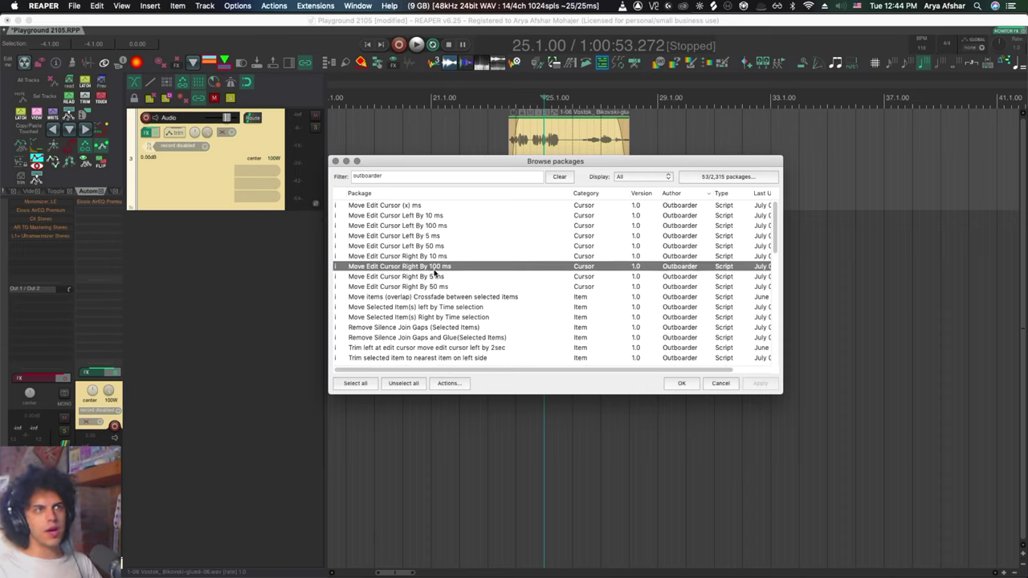
super+click(436, 226)
right_click(437, 227)
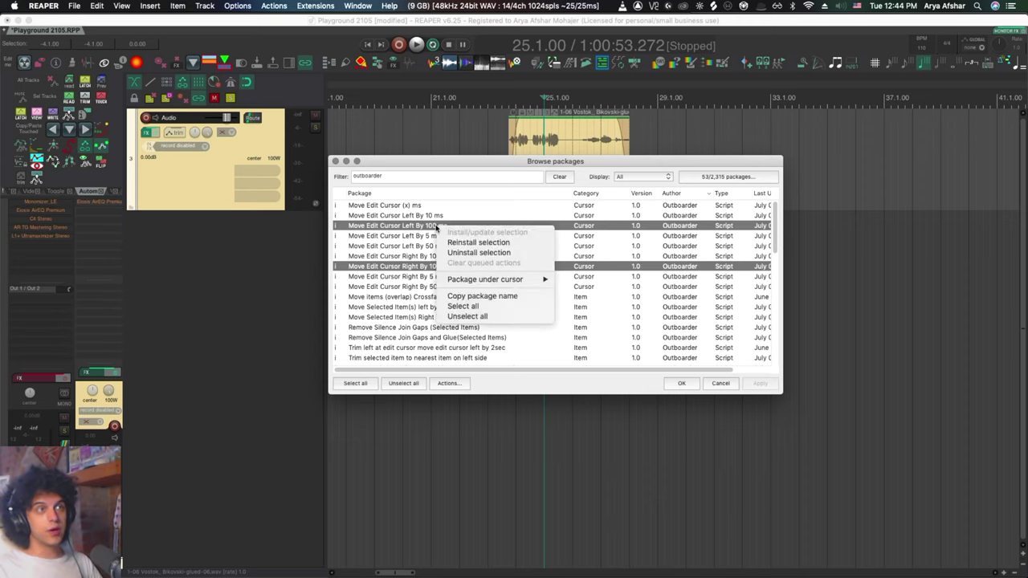
right_click(427, 228)
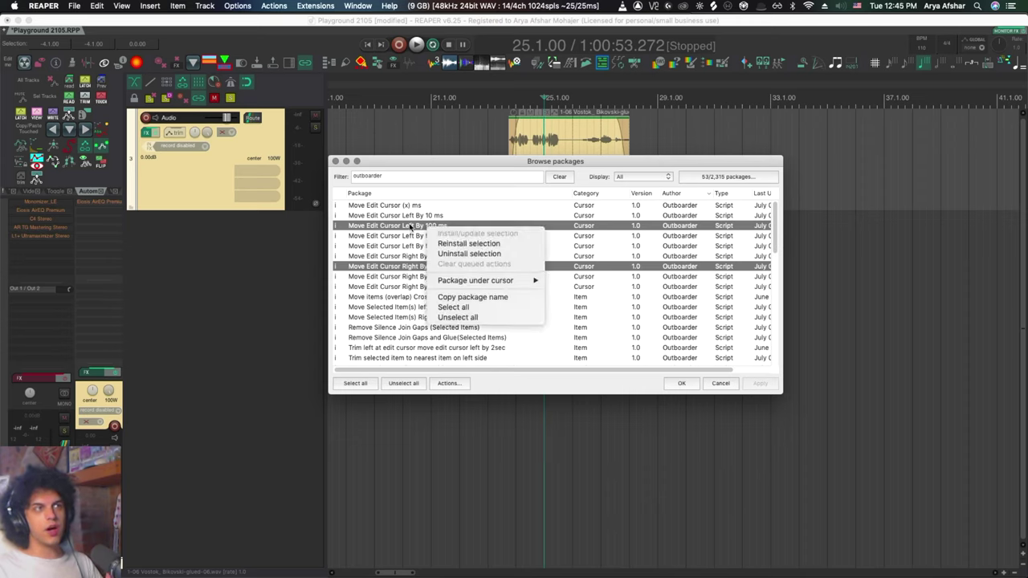
key(Escape)
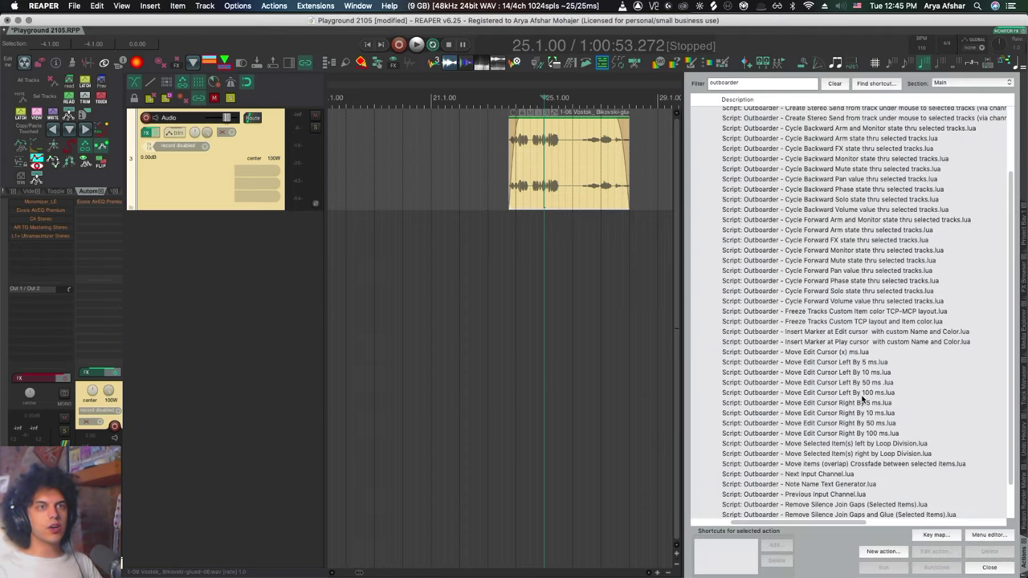
Open the Outboarder Move Edit Cursor Left By 100 ms script for editing, copy its entire code, and close it.
click(863, 395)
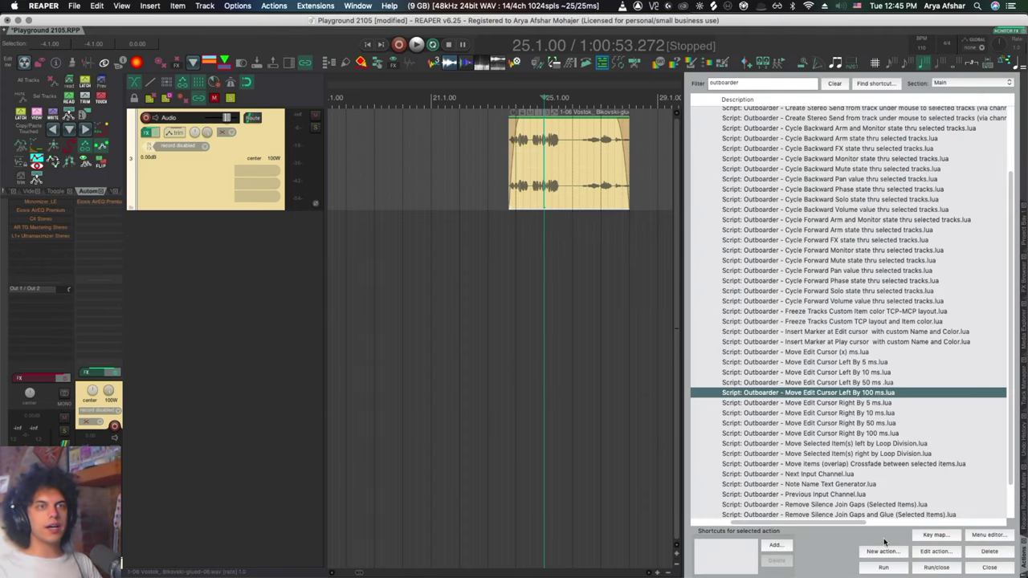
scroll(846, 492, down, 2)
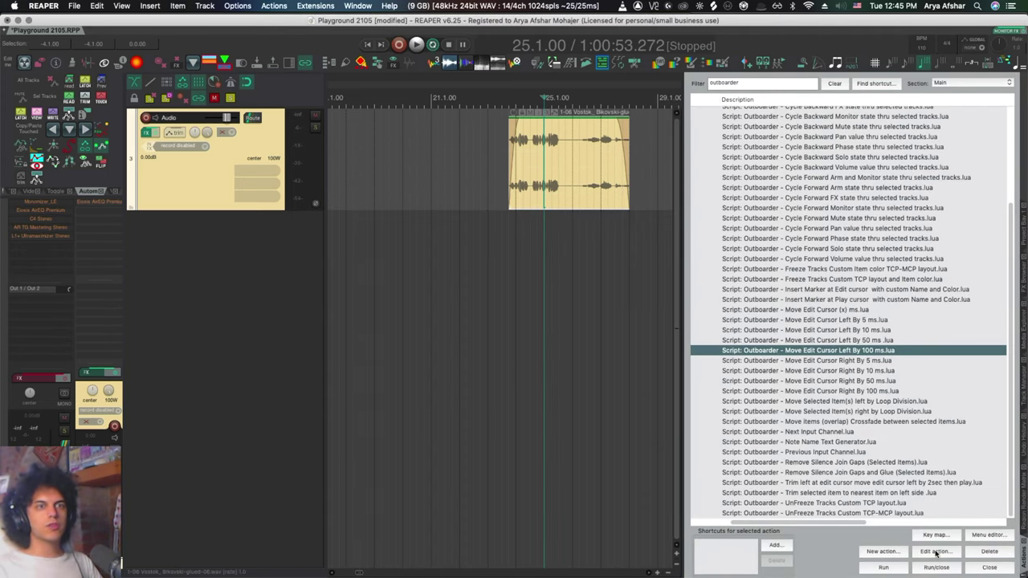
click(936, 552)
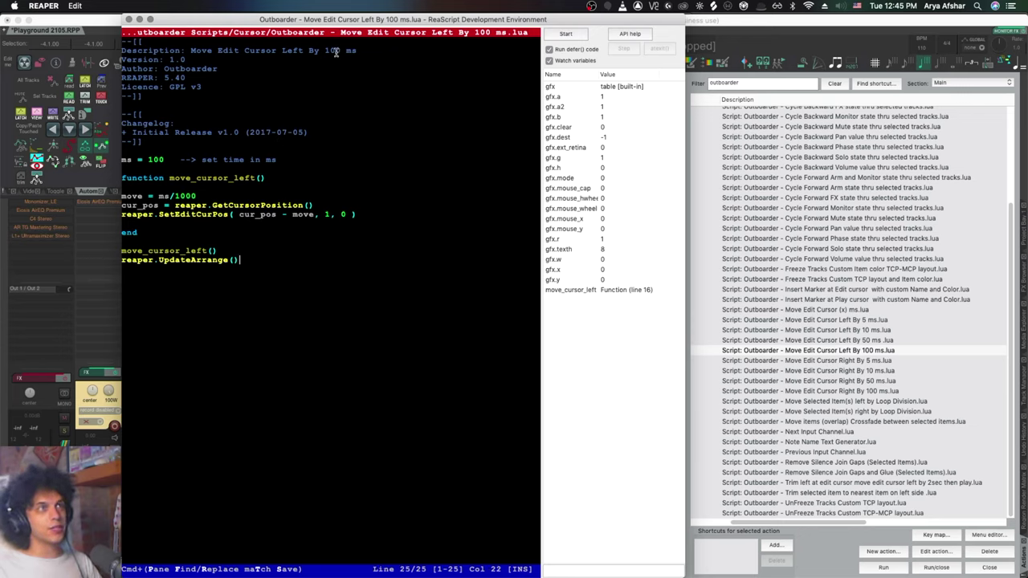
click(164, 160)
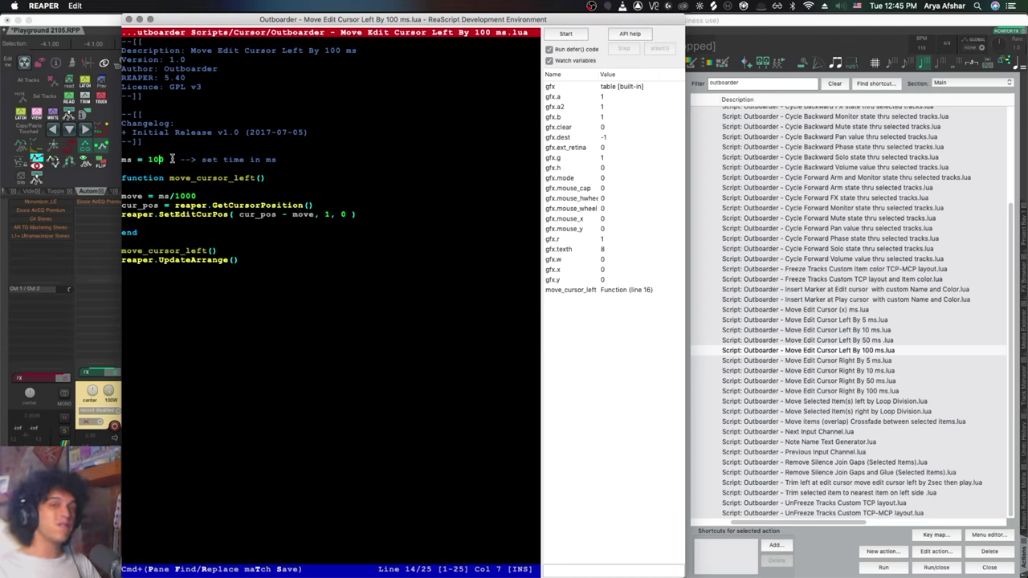
click(241, 259)
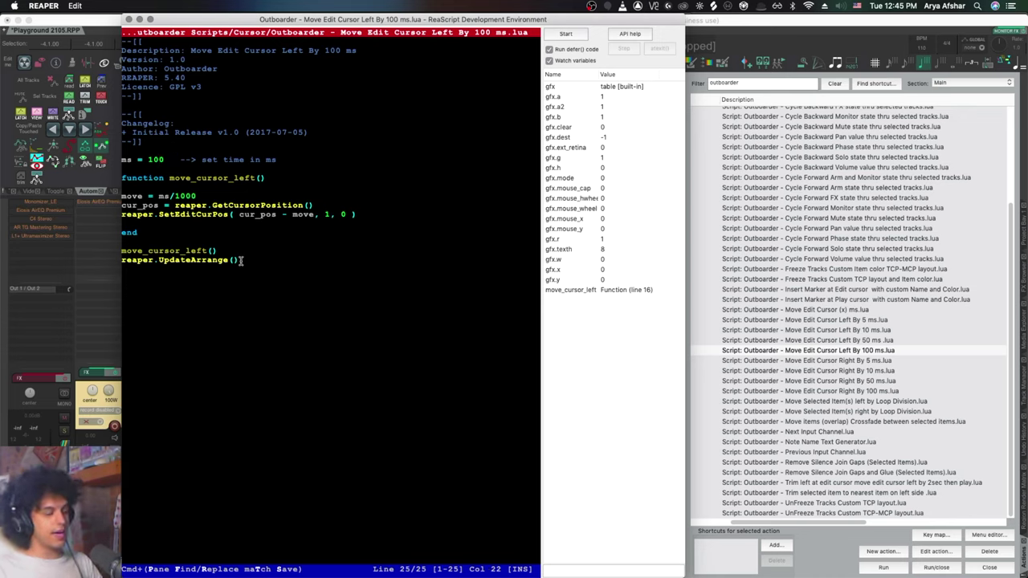
key(super+a)
key(super+c)
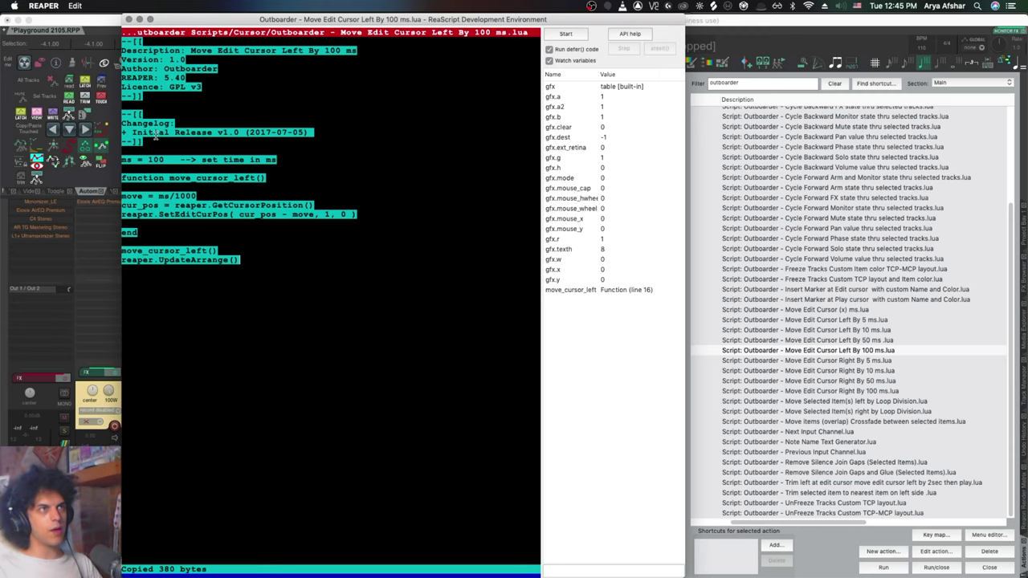
key(Escape)
click(129, 19)
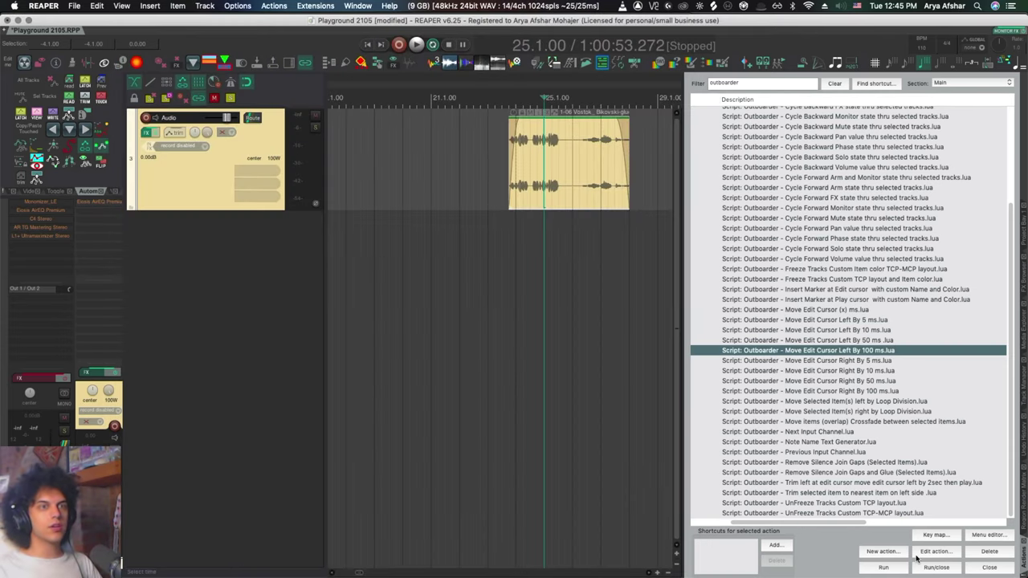
Create a new ReaScript named Move Edit Cursor Left by 5 Seconds.lua and paste the copied code into it.
click(892, 553)
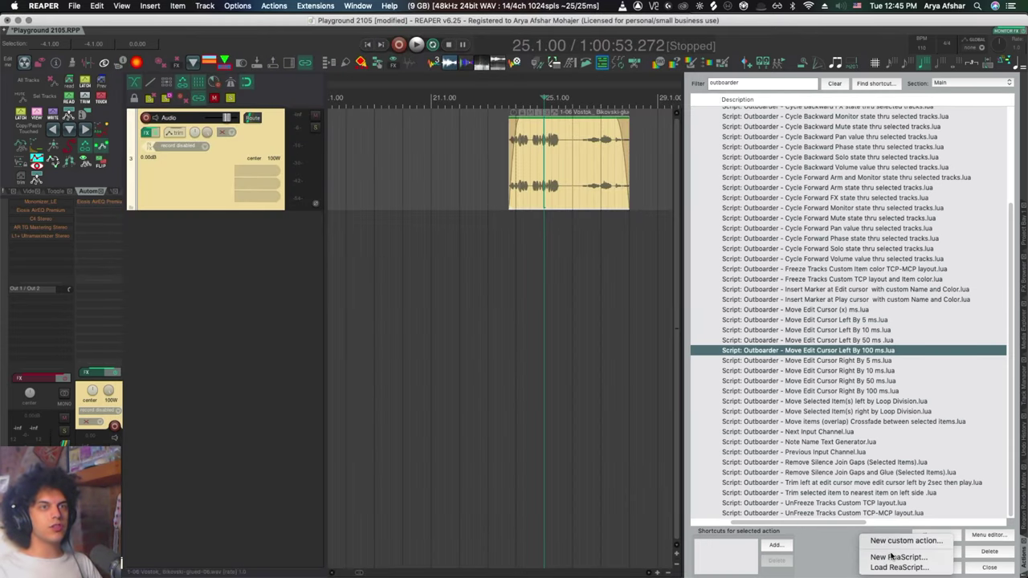
click(895, 558)
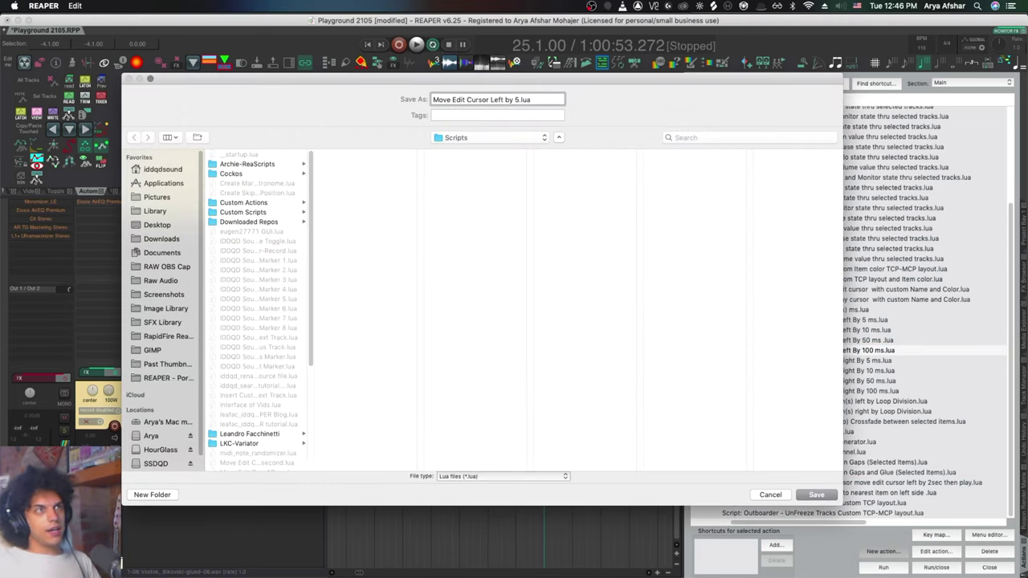
text(Seconds)
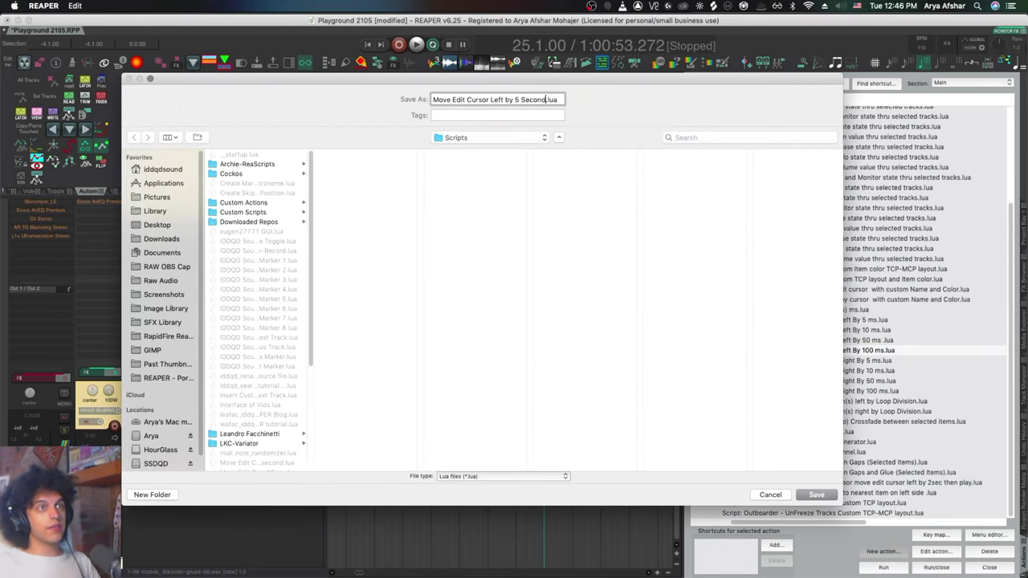
key(Return)
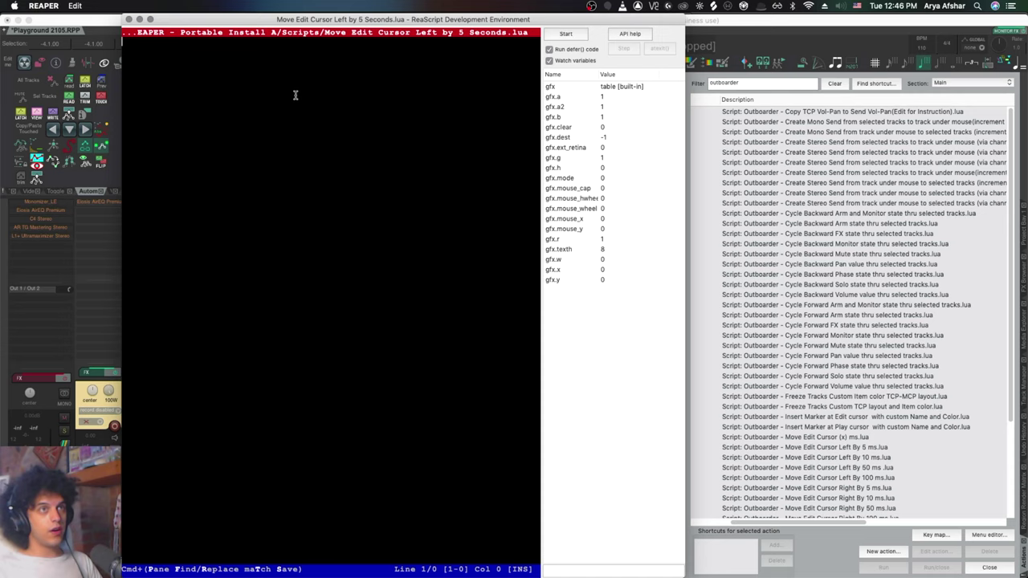
key(cmd+v)
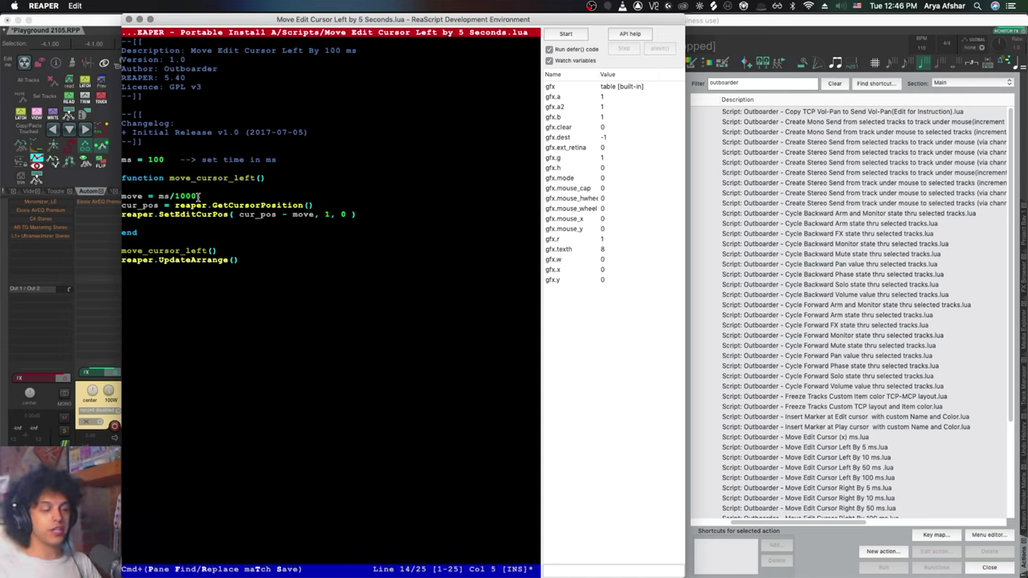
Set the ms value in the Move Edit Cursor Left by 5 Seconds script to 5000, then save and close it.
key(Delete)
text(50)
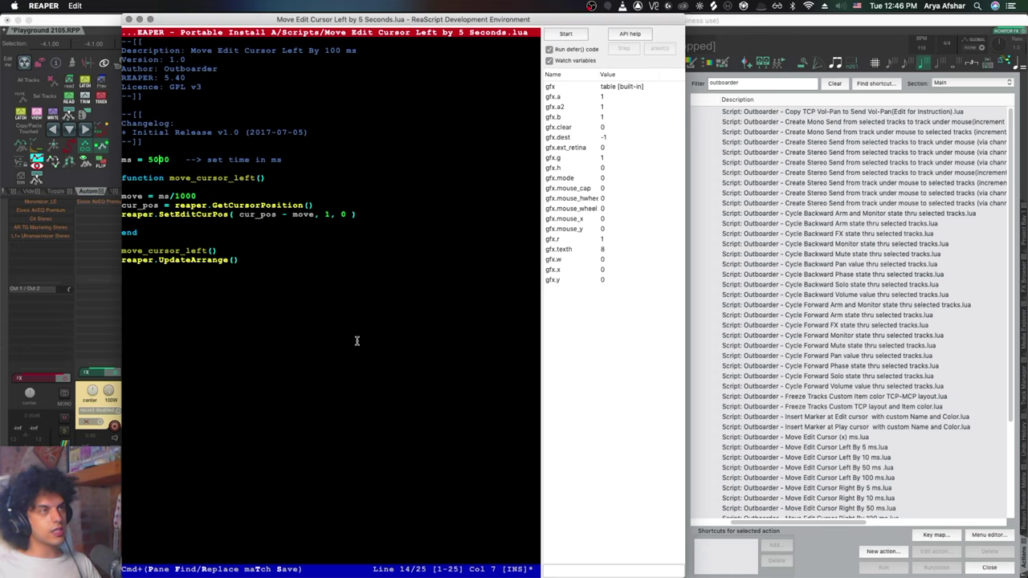
key(super+s)
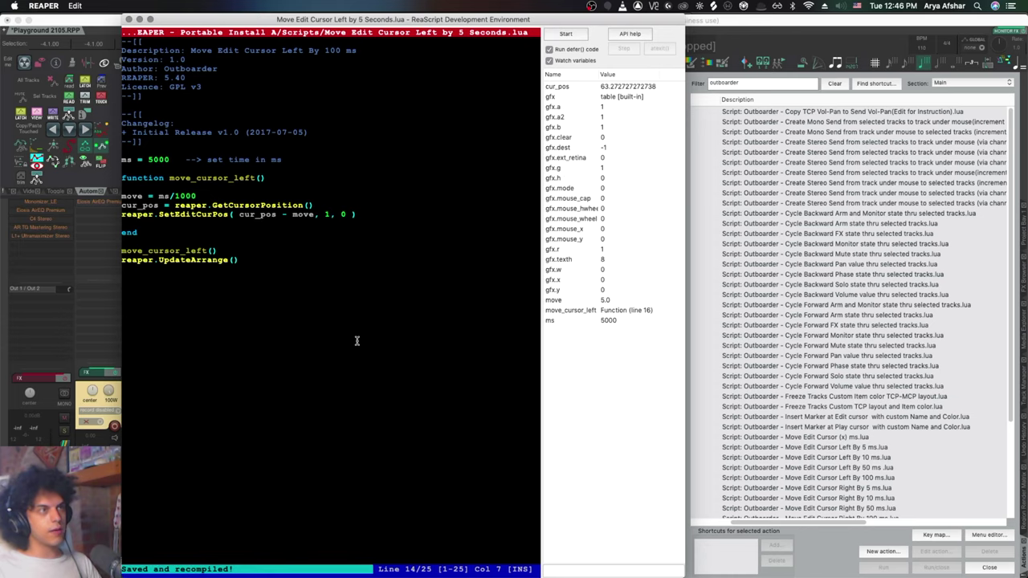
click(129, 20)
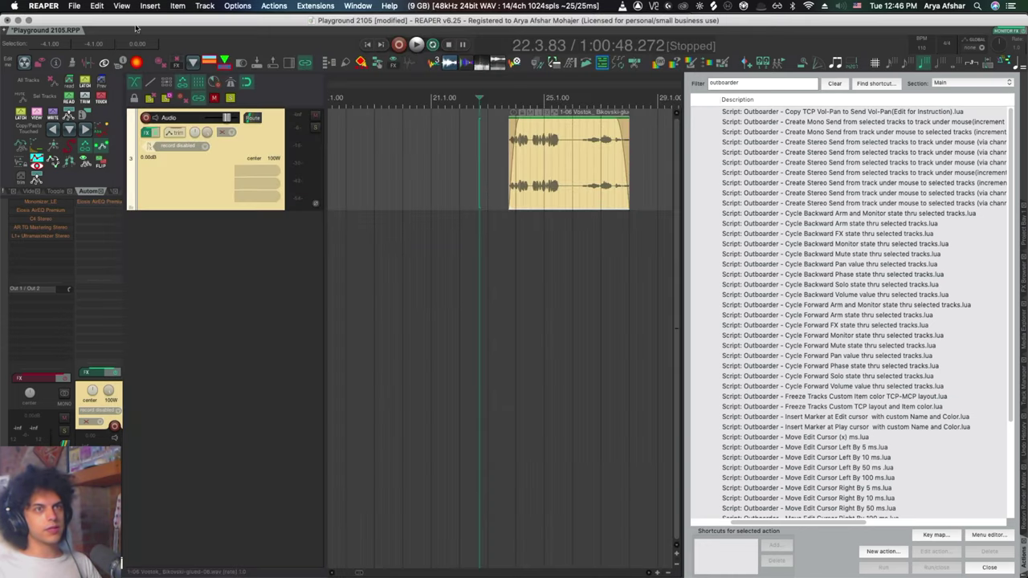
Open the Outboarder Move Edit Cursor Right By 100 ms script for editing, copy its entire code, and close it.
scroll(868, 442, down, 3)
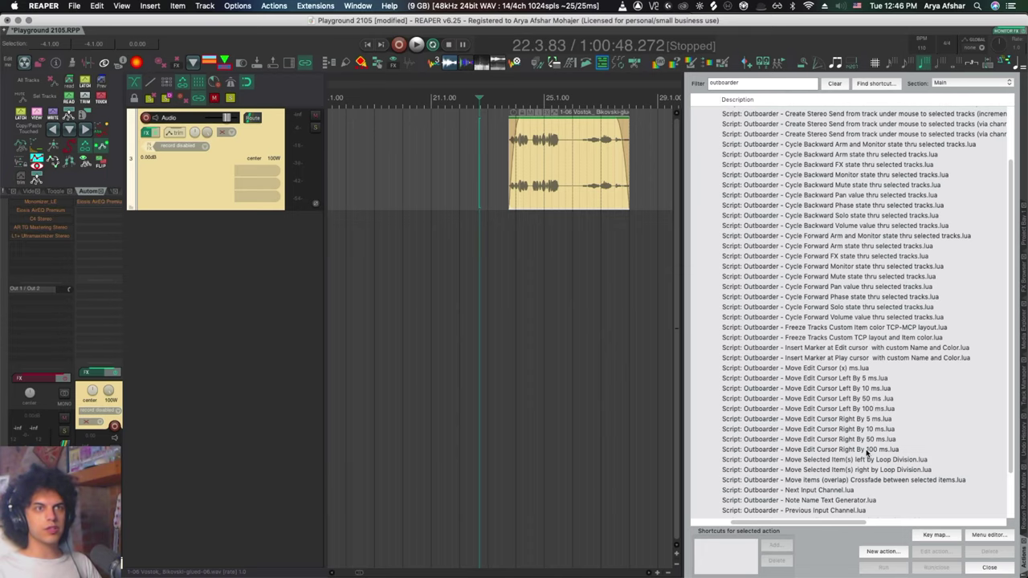
click(868, 450)
click(936, 551)
click(300, 252)
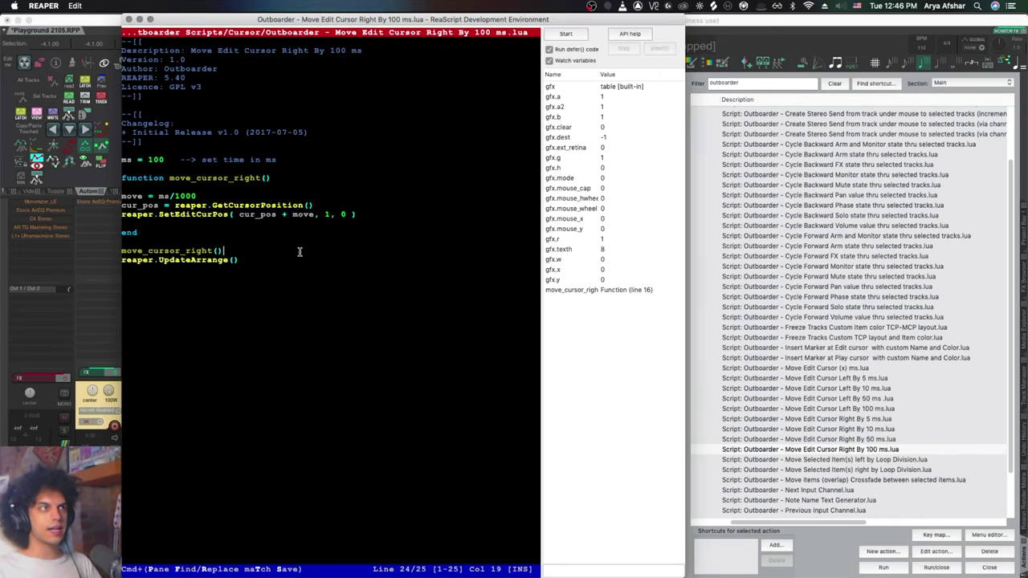
key(super+a)
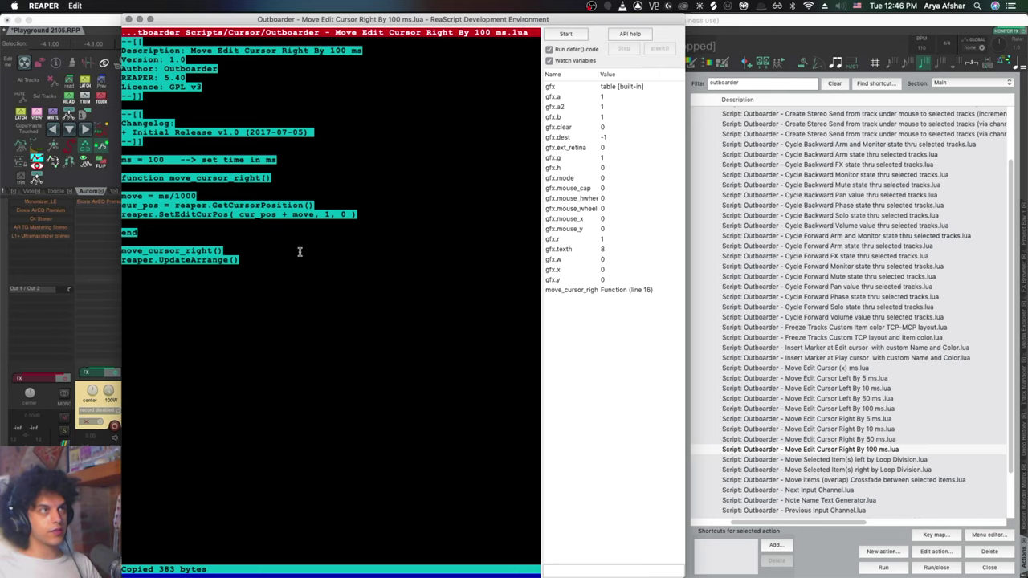
click(129, 19)
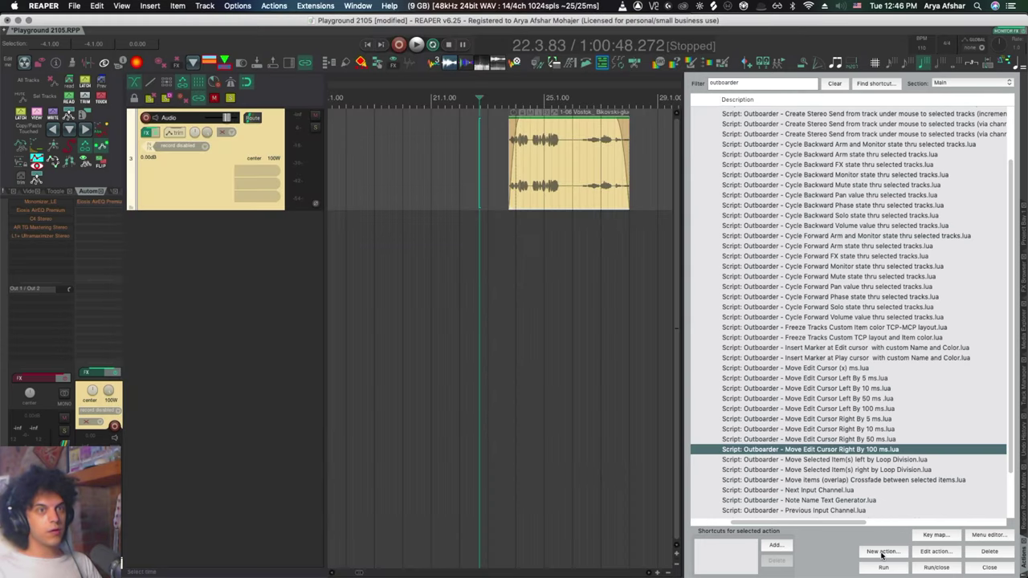
Create a new ReaScript named Move Edit Cursor Right by 5 Seconds.lua and paste the copied code into it.
click(881, 553)
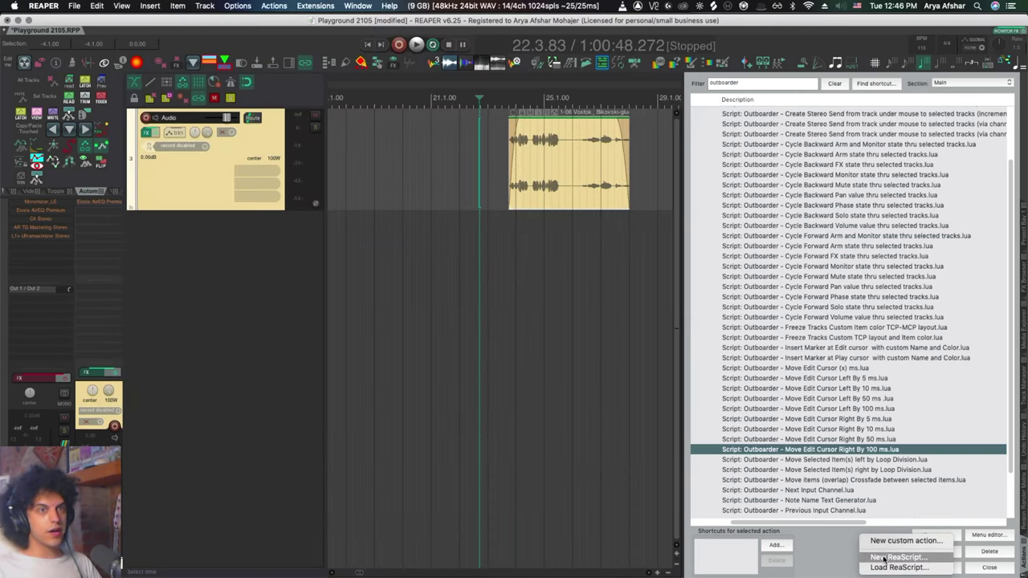
click(884, 559)
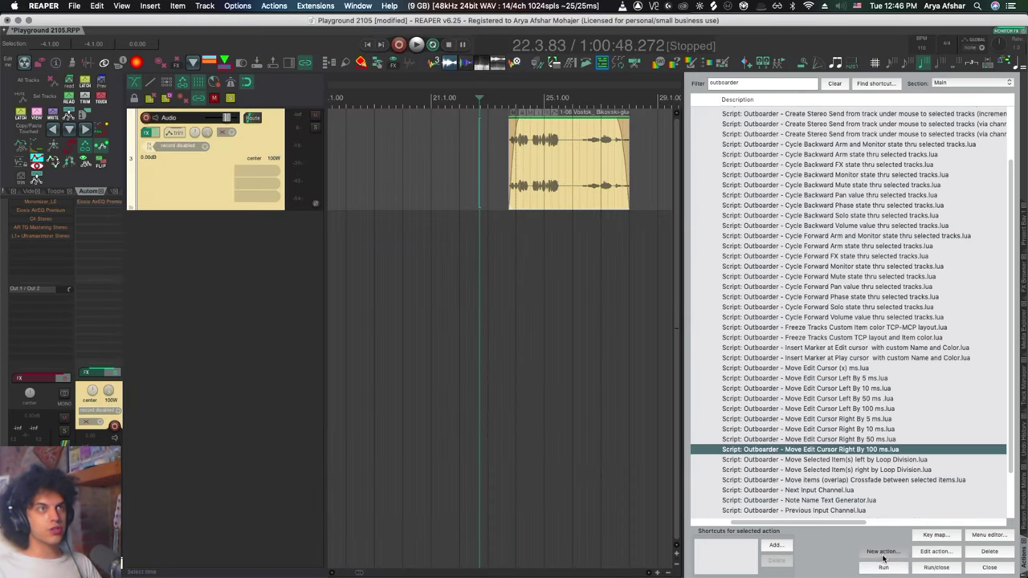
key(super+v)
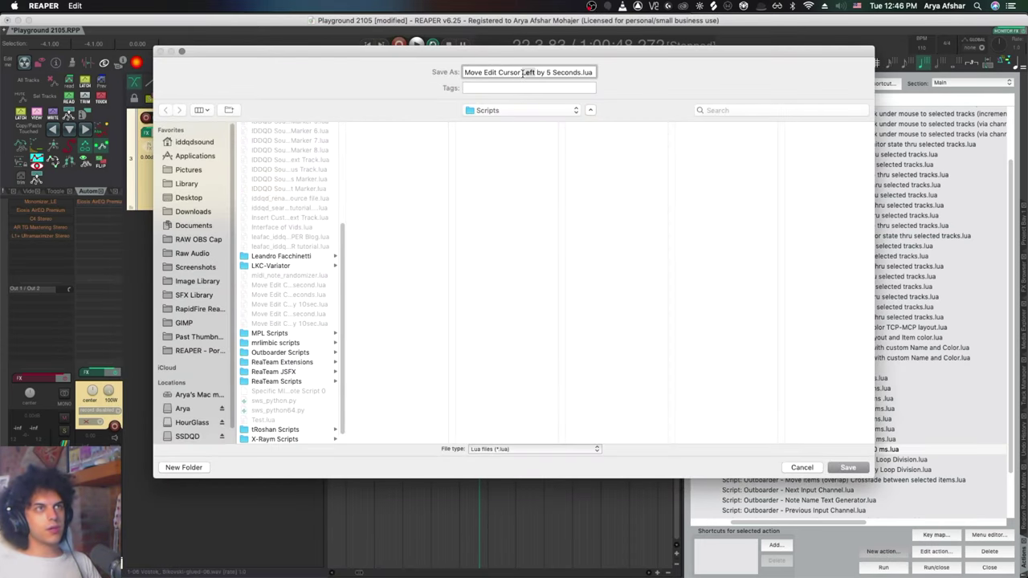
text(Right)
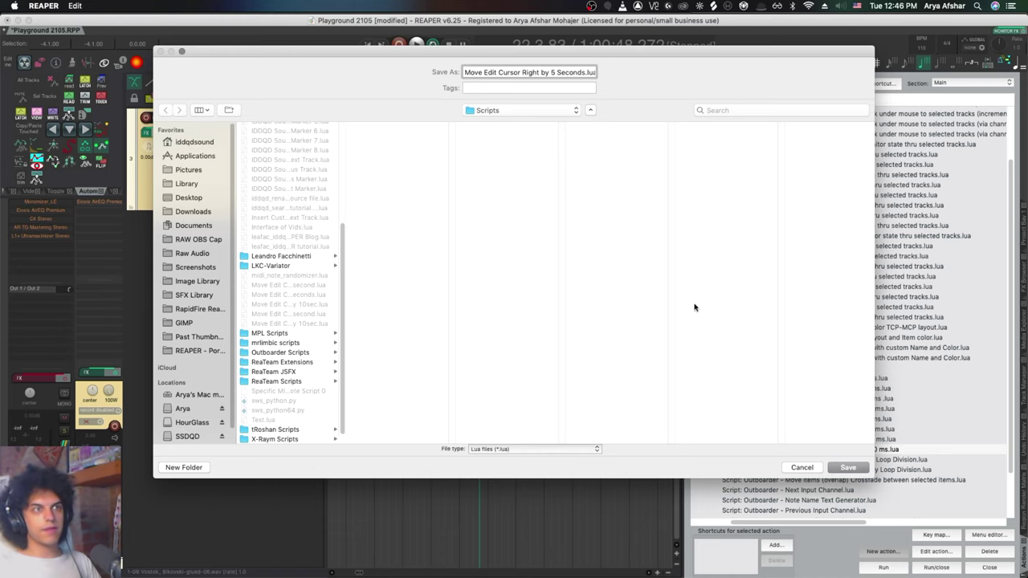
click(846, 468)
key(super+v)
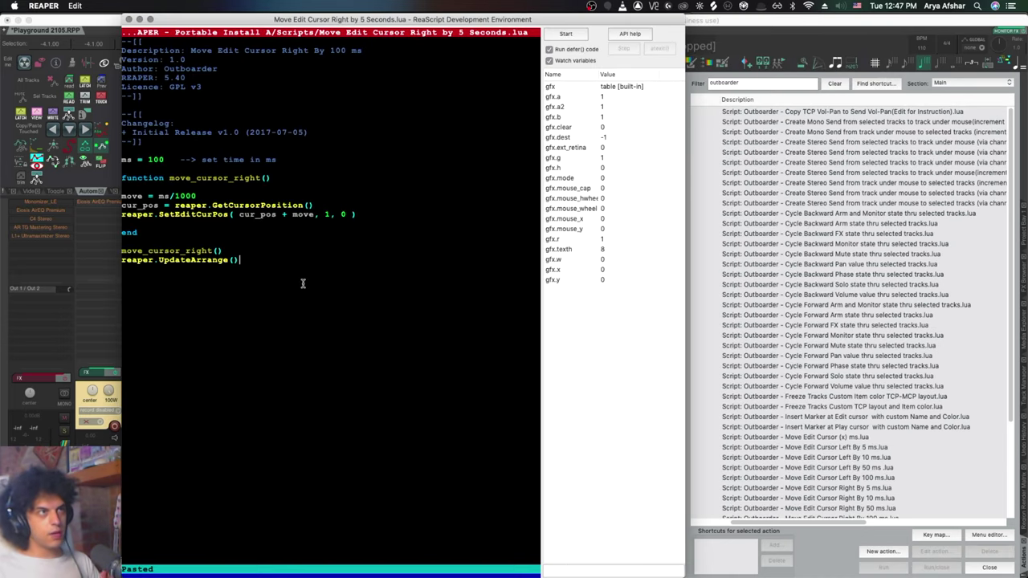
Set the ms value in the Move Edit Cursor Right by 5 Seconds script to 5000, then save and close it.
click(157, 158)
key(BackSpace)
text(50)
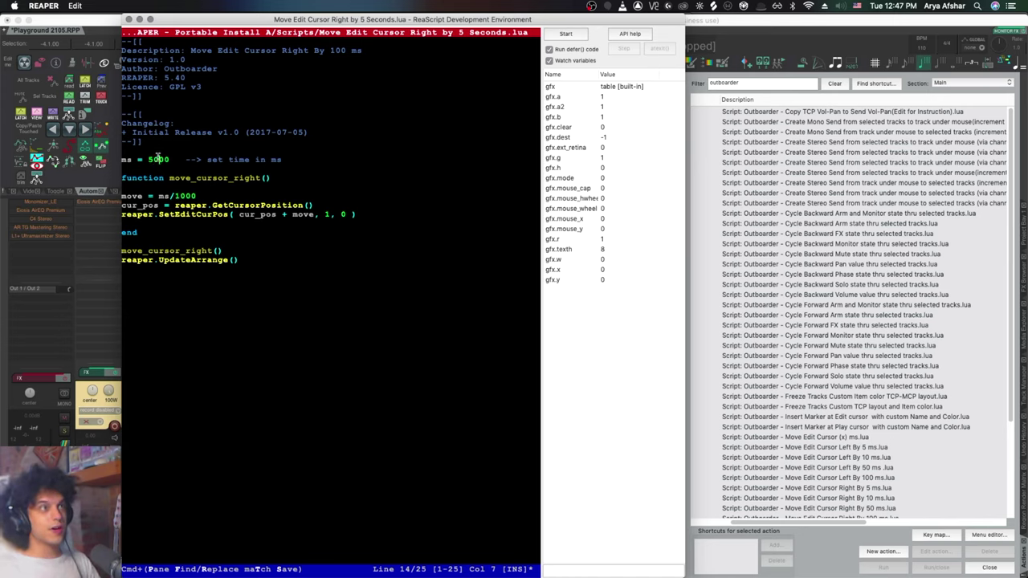
key(super+s)
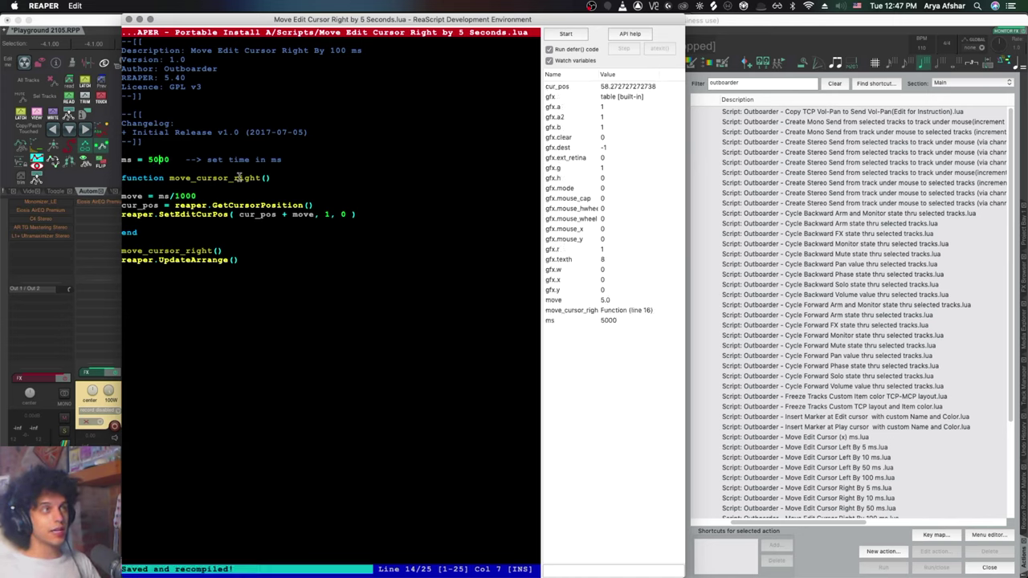
click(129, 19)
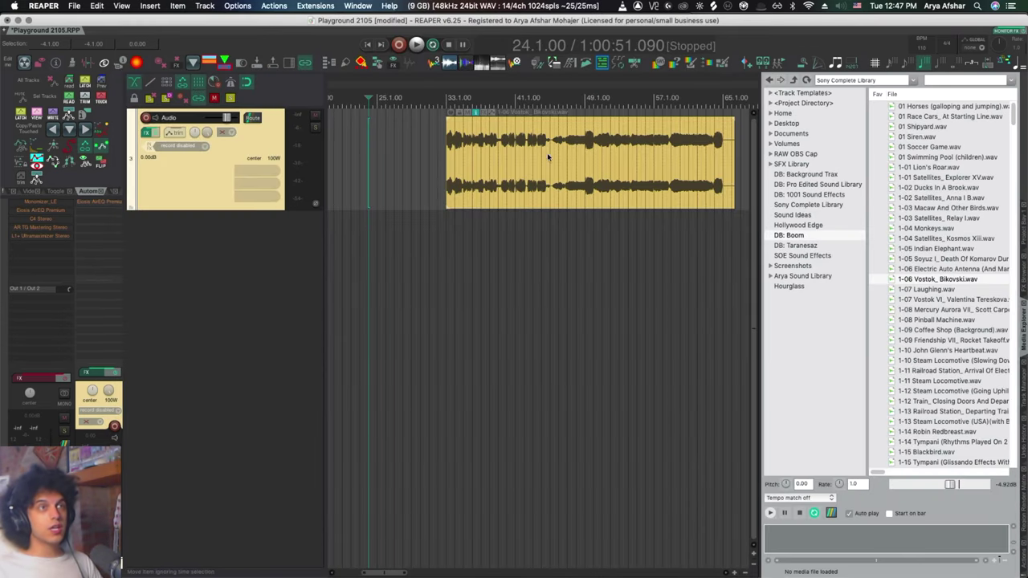
Trim the Audio track clip's left edge to about 46.3.00 and its right edge to 51.3.00.
click(536, 164)
click(566, 154)
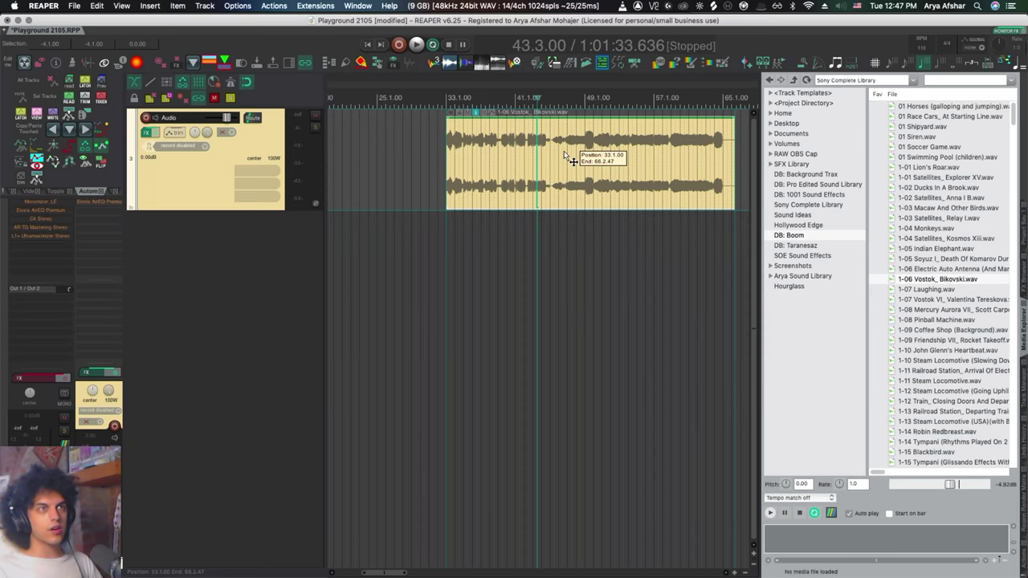
key(a)
click(607, 157)
key(bracketright)
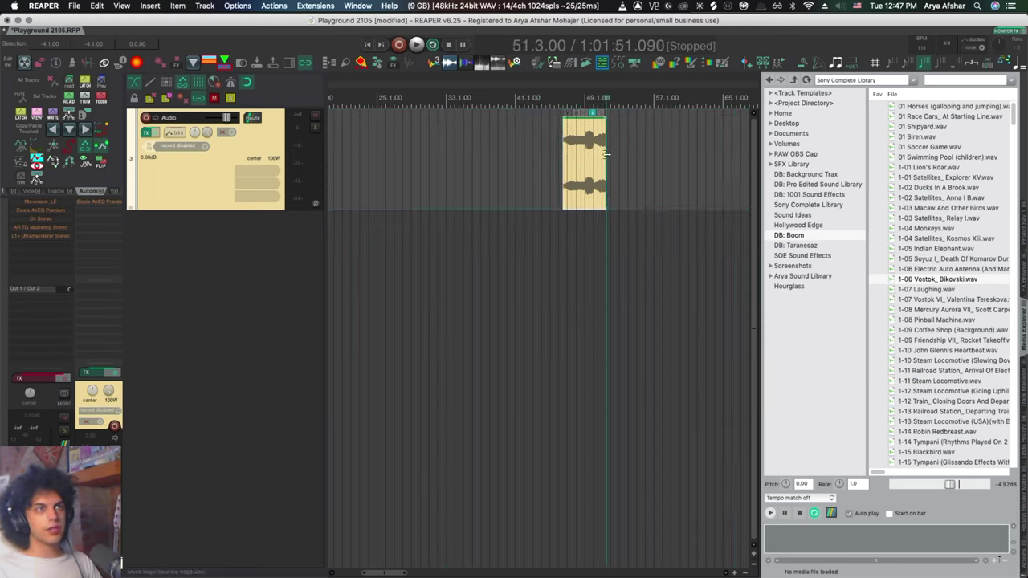
Extend both edges of the clip outward to about bars 40 and 57, and trim them back inward to a short section.
click(572, 168)
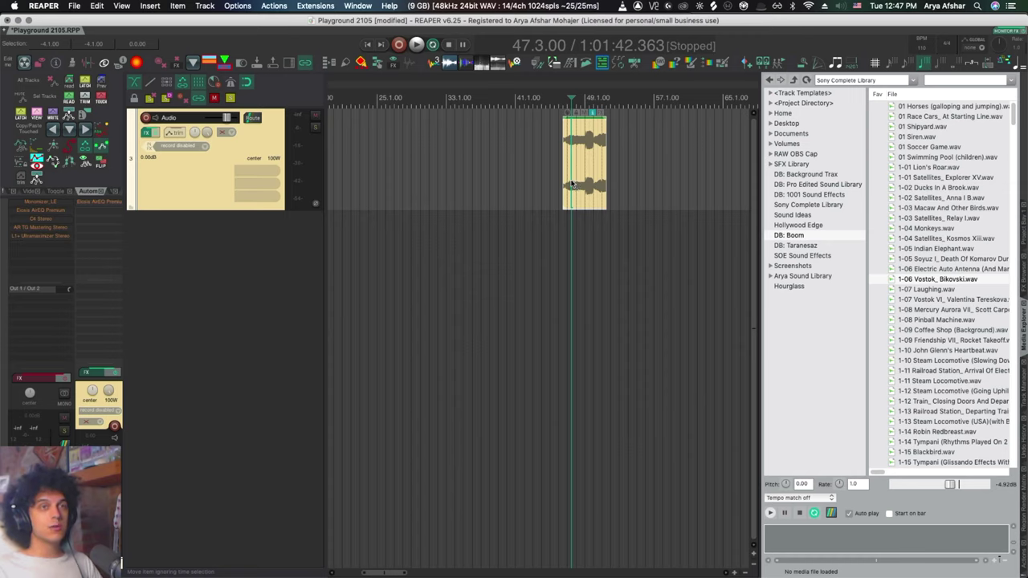
click(551, 145)
click(563, 152)
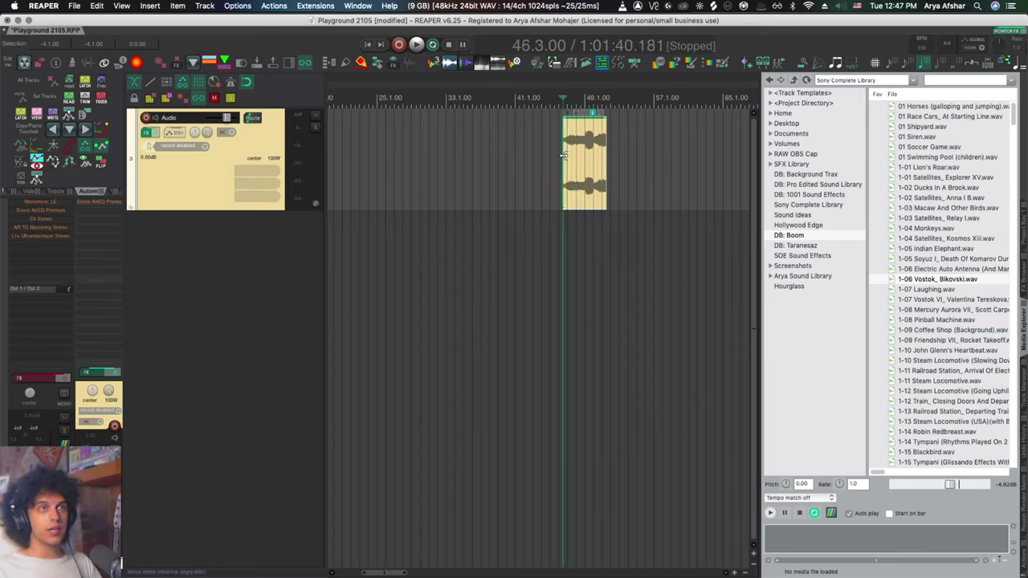
drag(563, 154, 507, 152)
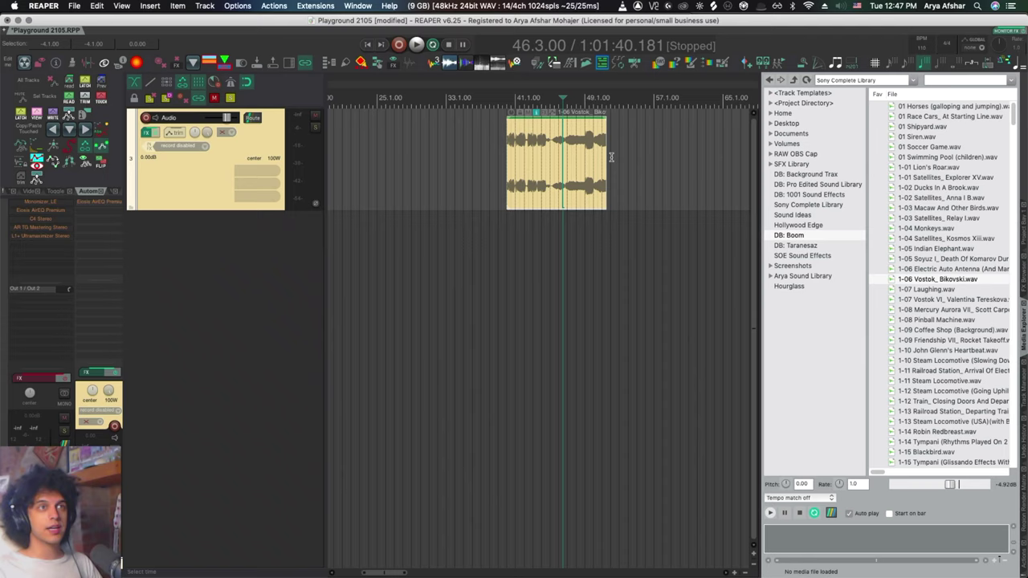
drag(607, 156, 654, 158)
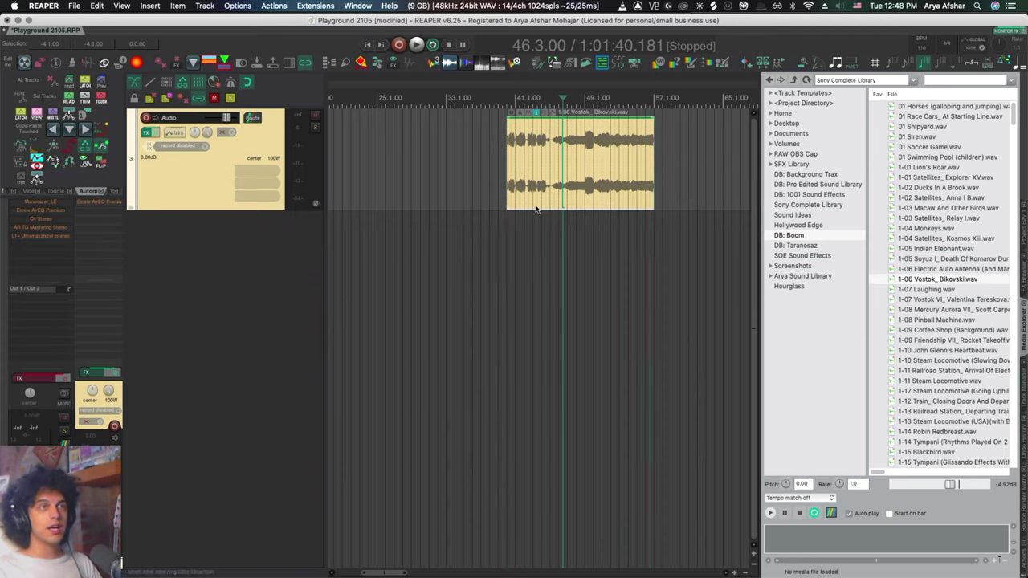
drag(654, 165, 597, 164)
drag(506, 170, 545, 172)
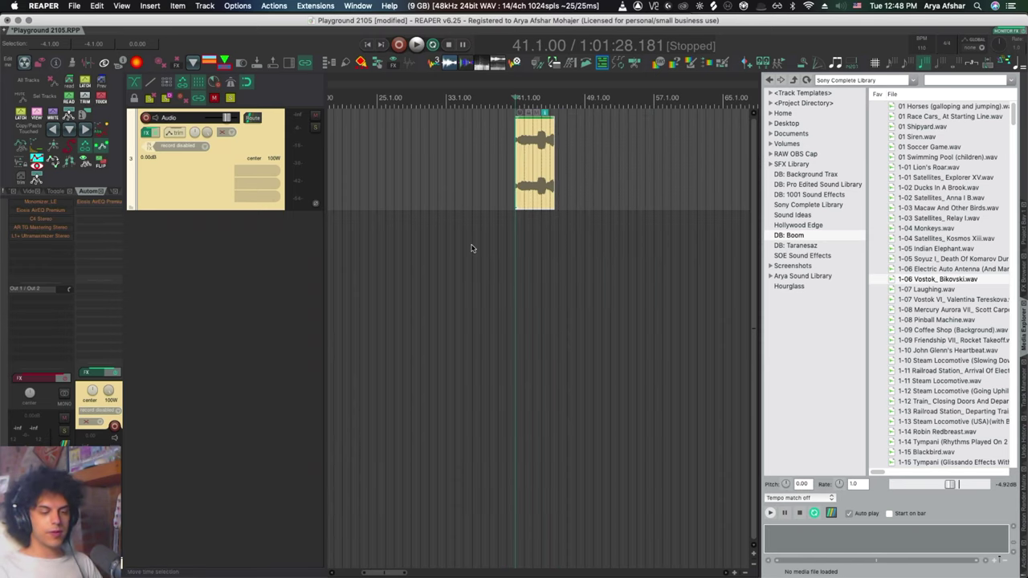
Create a new custom action named "Glue item, adding 5 second handle" from the action list.
key(shift+slash)
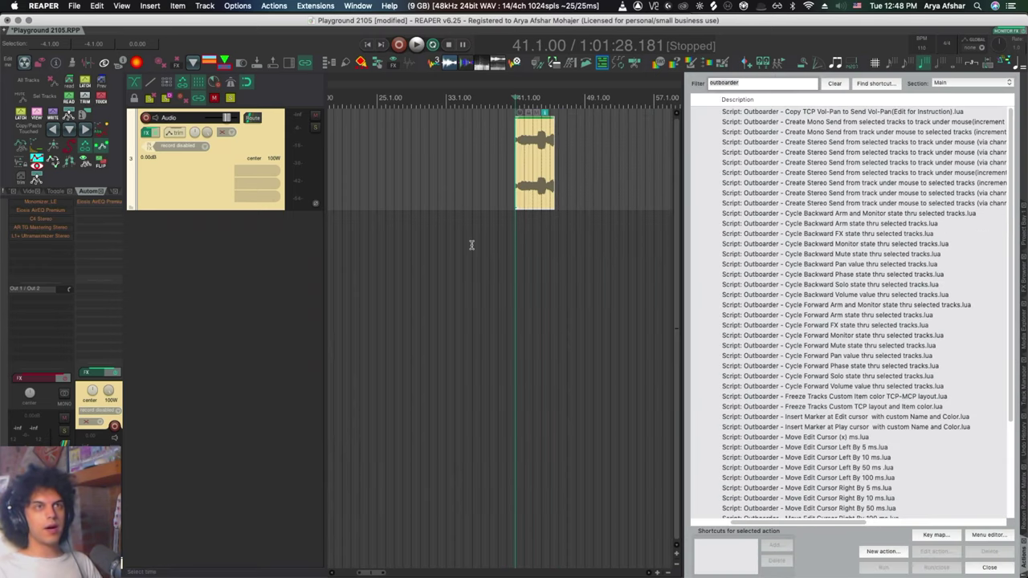
click(881, 553)
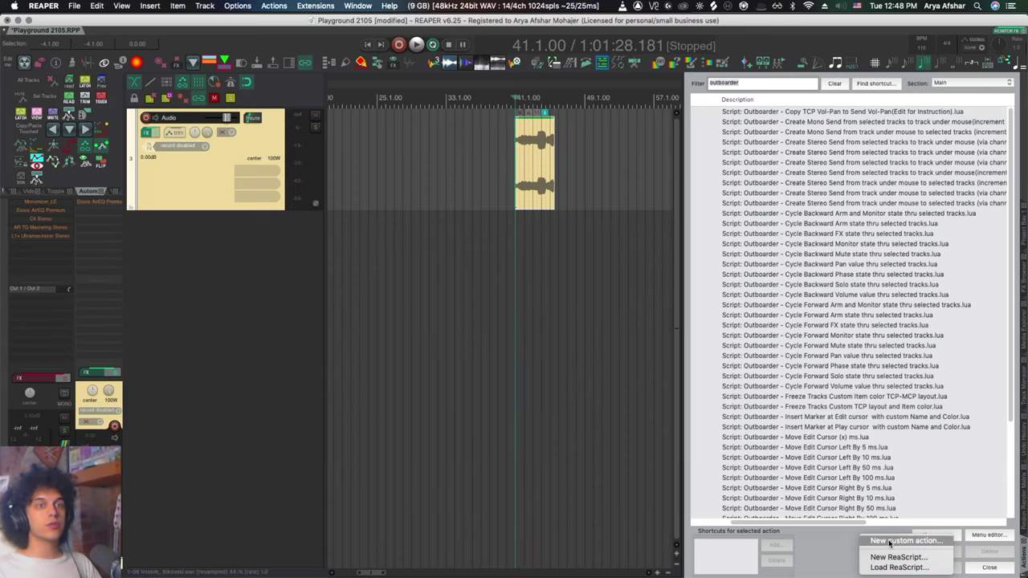
click(889, 542)
text(Glue Item, adding 5 second handle)
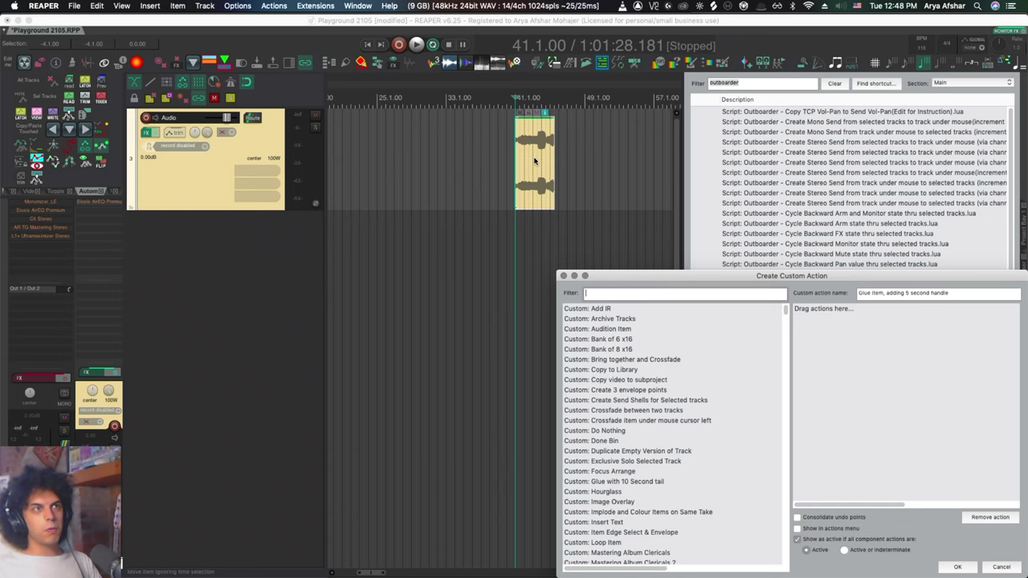
Place the edit cursor inside the clip and add "Item navigation: Move cursor to start of items" to the custom action.
click(530, 114)
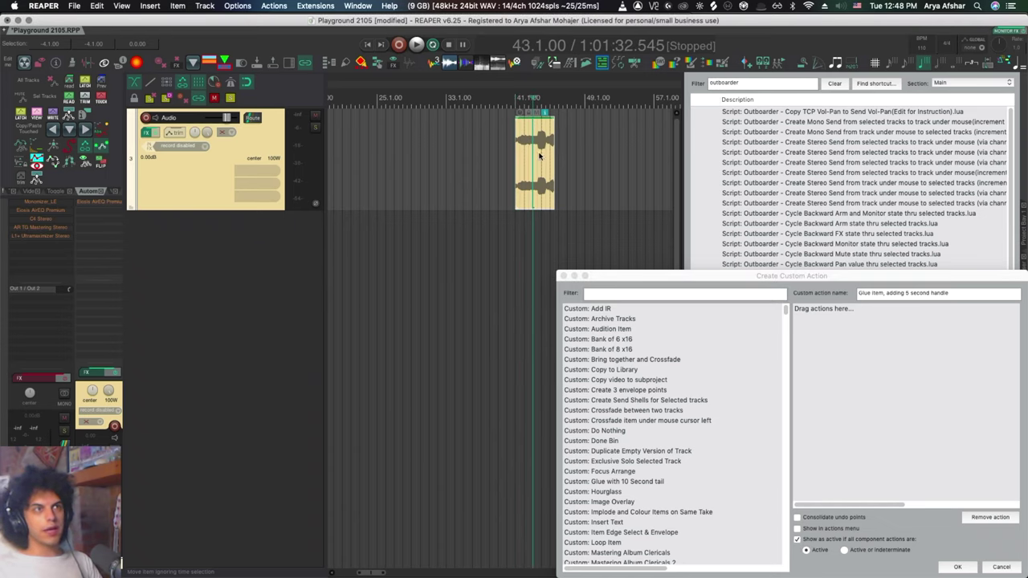
click(540, 152)
click(530, 150)
click(539, 153)
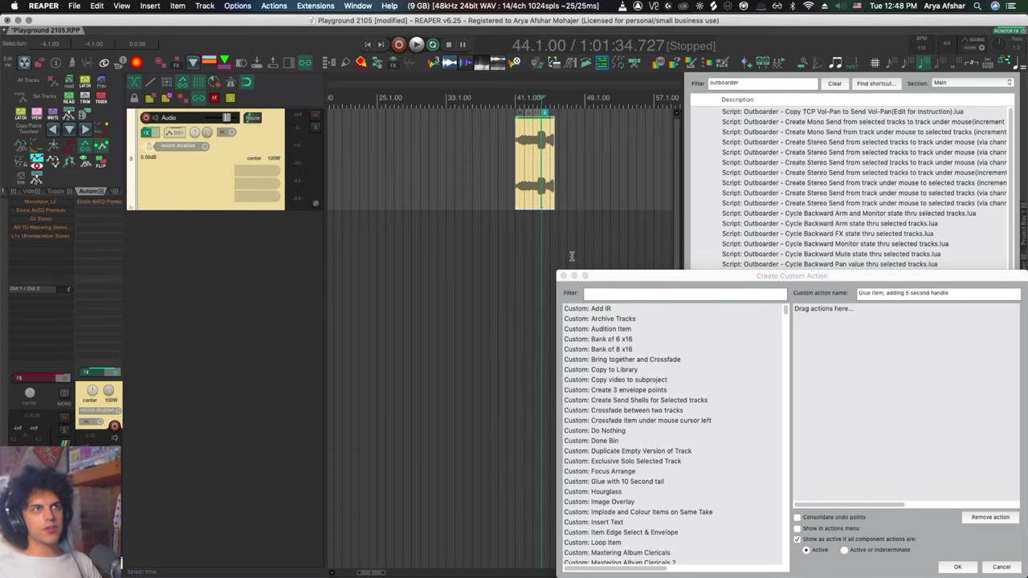
click(602, 297)
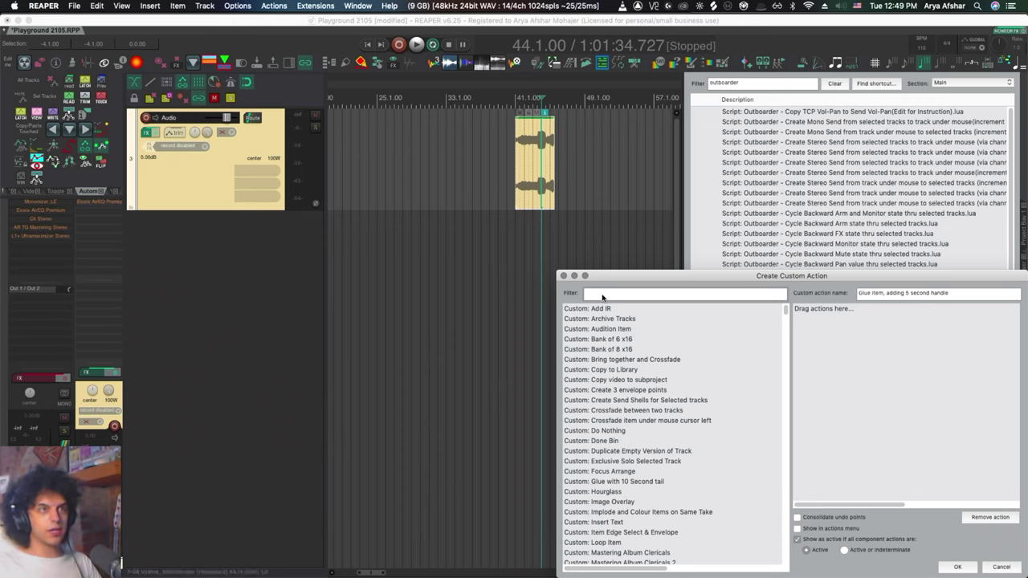
text(cursor item start)
click(603, 431)
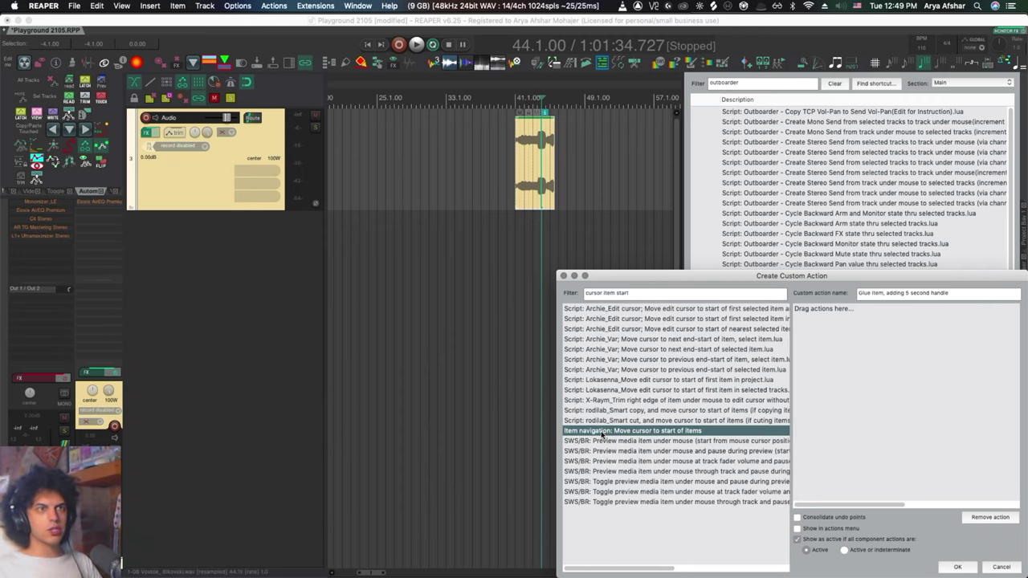
drag(604, 434, 827, 425)
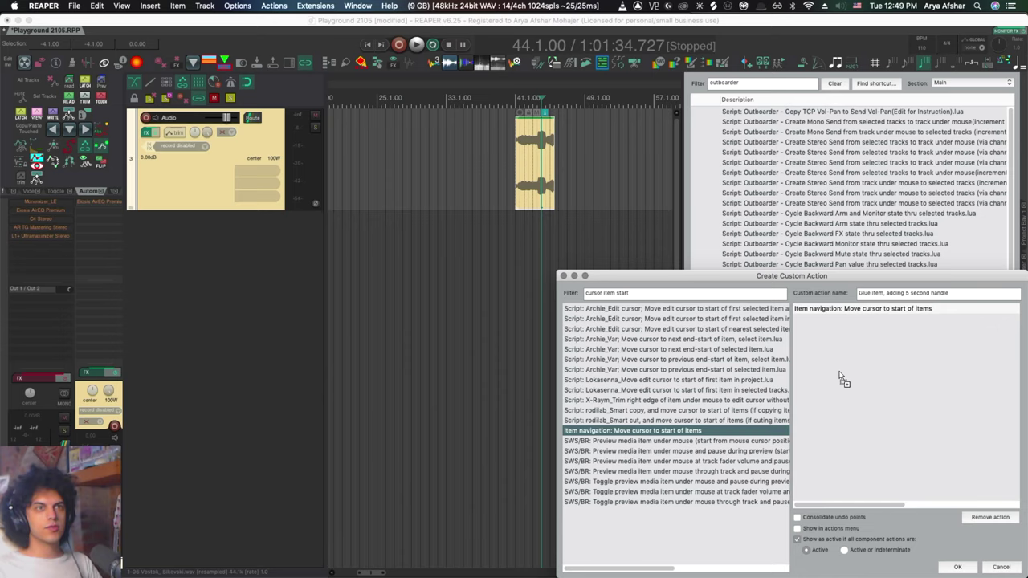
Add the Move Edit Cursor Left by 5 Seconds and Right by 5 Seconds scripts to the custom action twice, alternating left and right.
drag(647, 293, 520, 287)
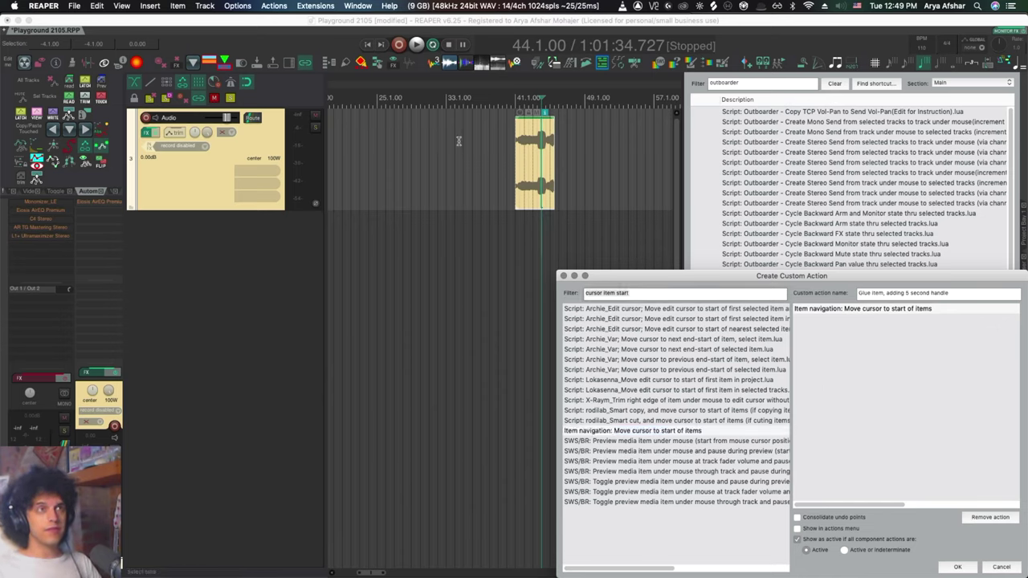
text(5 seconds)
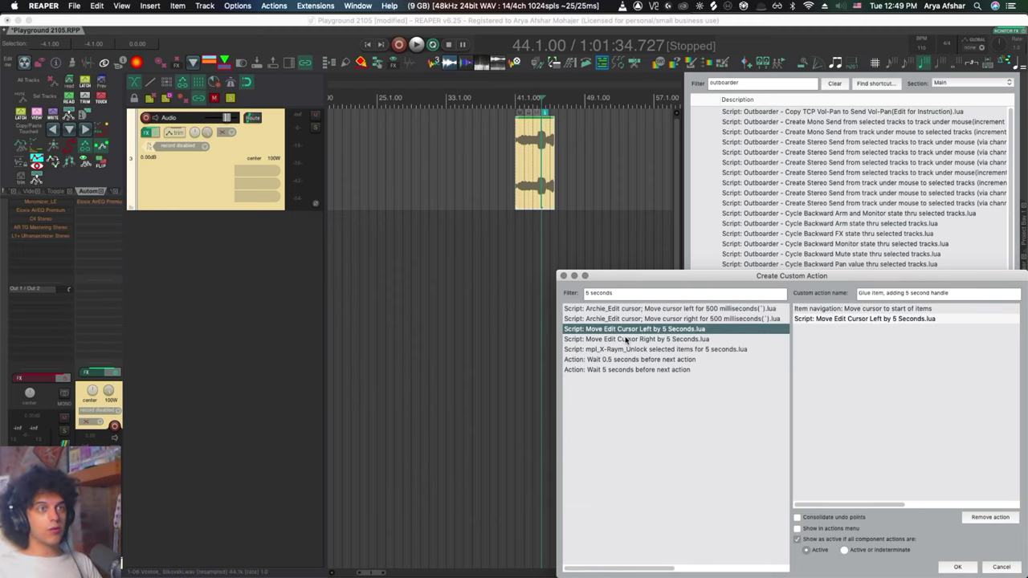
double_click(626, 340)
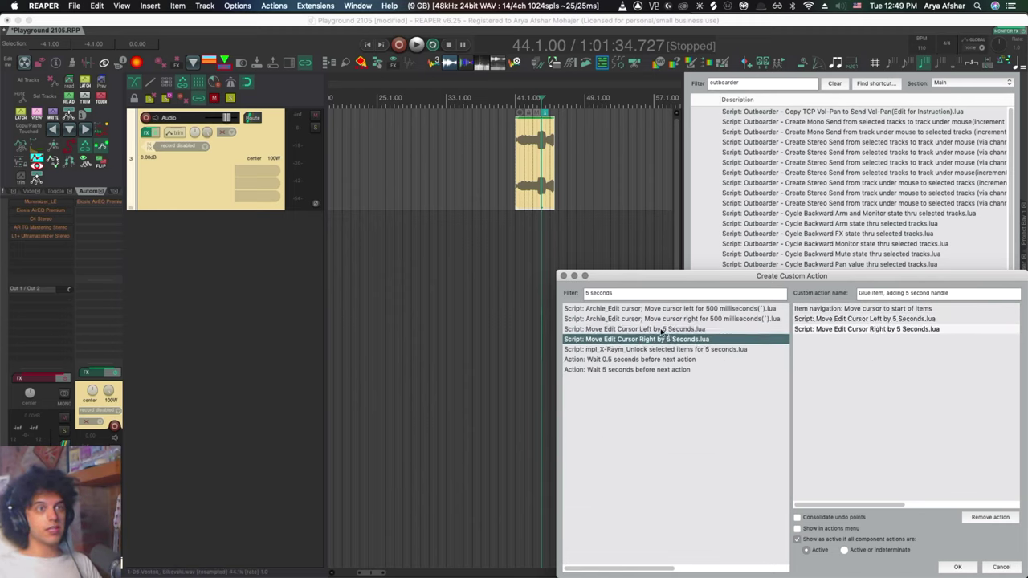
double_click(661, 329)
double_click(677, 340)
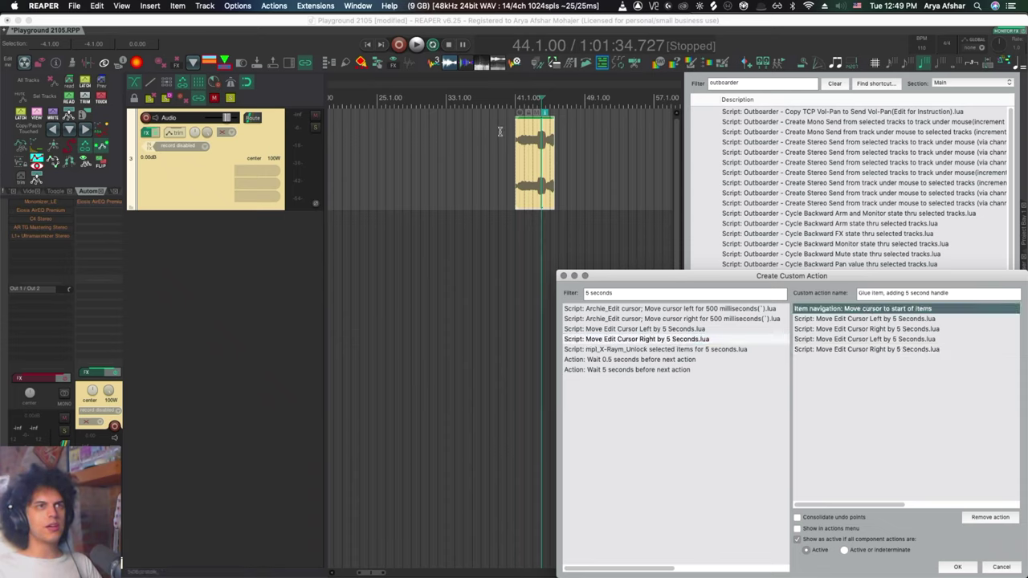
Place the edit cursor before the clip and insert "Item edit: Trim left edge of item to edit cursor" after the first Left by 5 Seconds script.
click(510, 137)
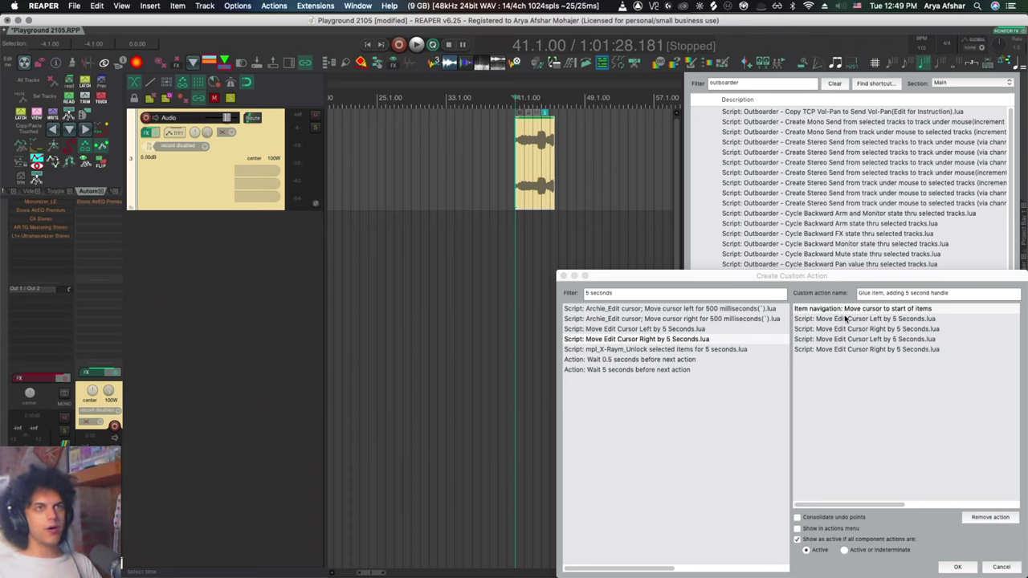
click(849, 320)
click(493, 97)
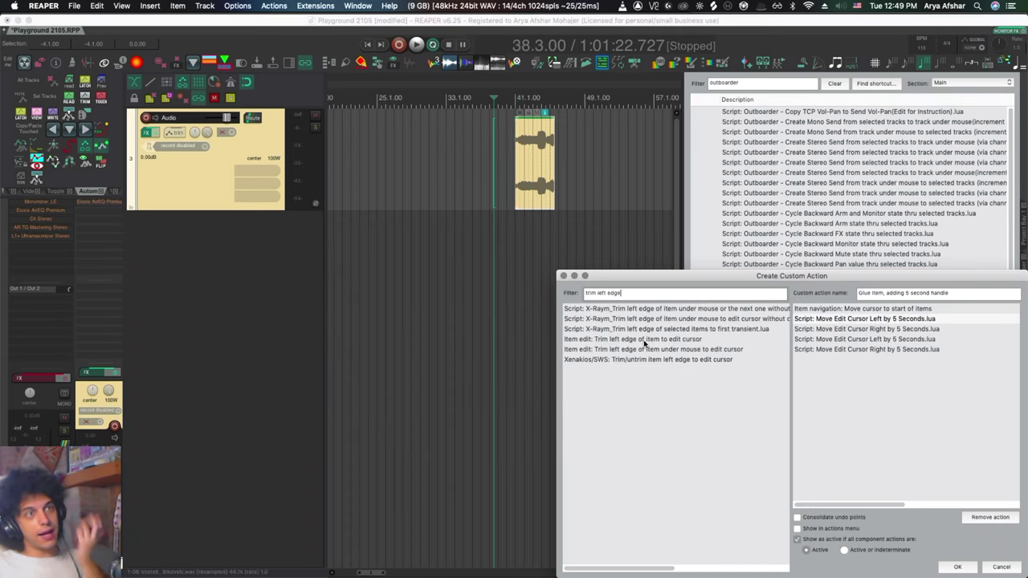
drag(636, 341, 836, 335)
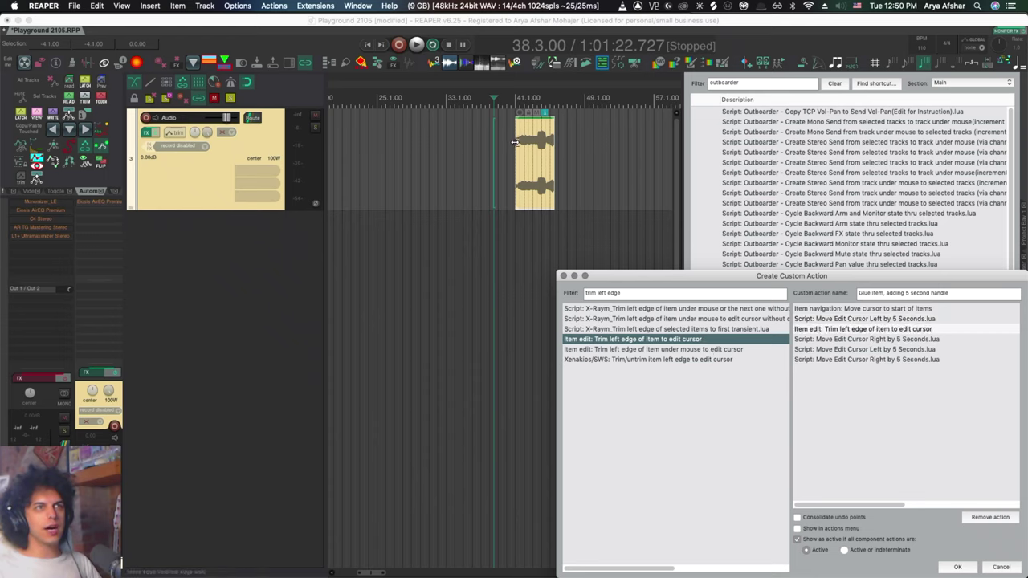
Try extending the clip's left edge to the edit cursor and undo the extension.
click(526, 165)
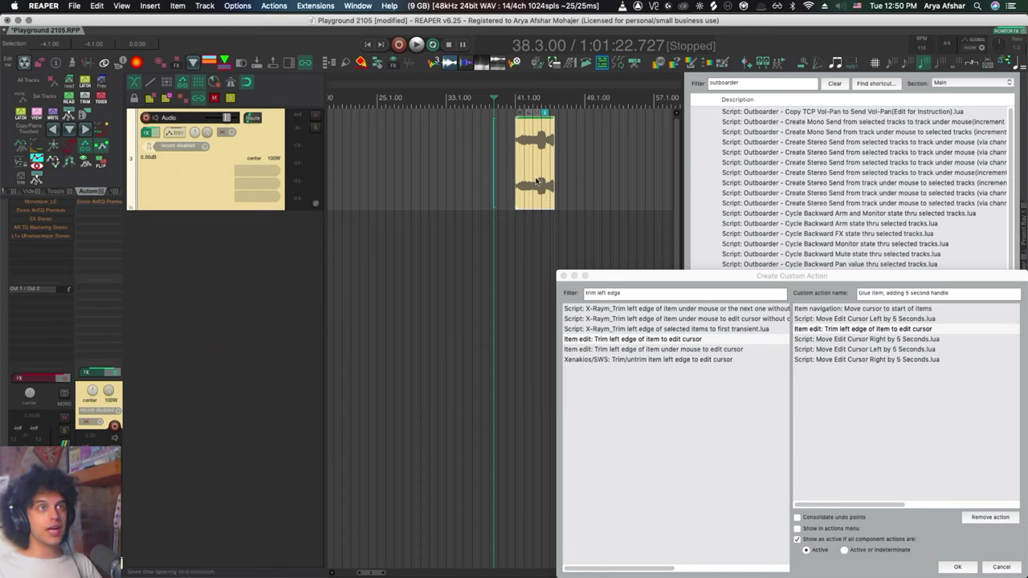
key(a)
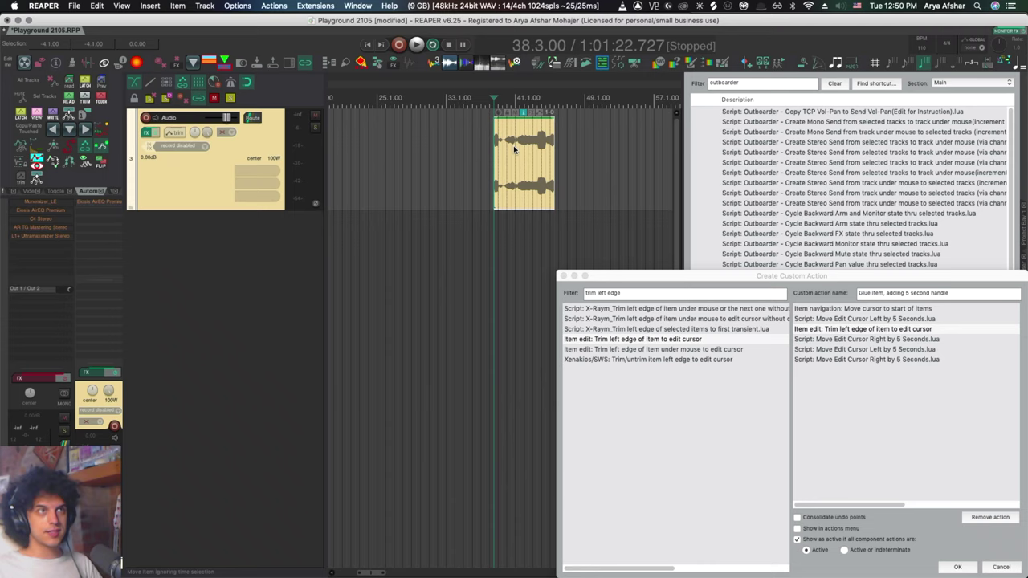
key(super+z)
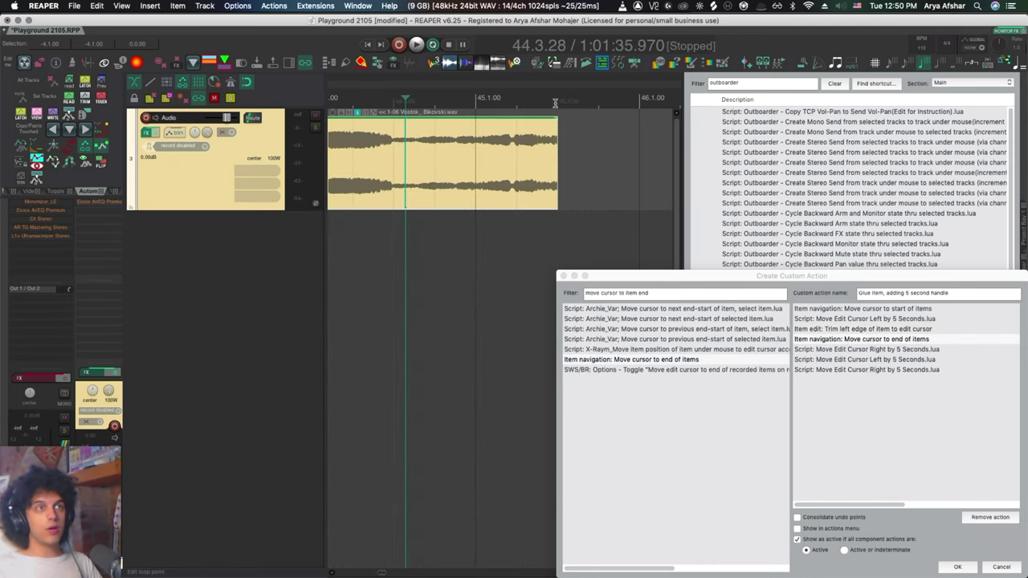
Place the edit cursor past the clip's end and insert "Item edit: Trim right edge of item to edit cursor" after the first Right by 5 Seconds script.
click(537, 234)
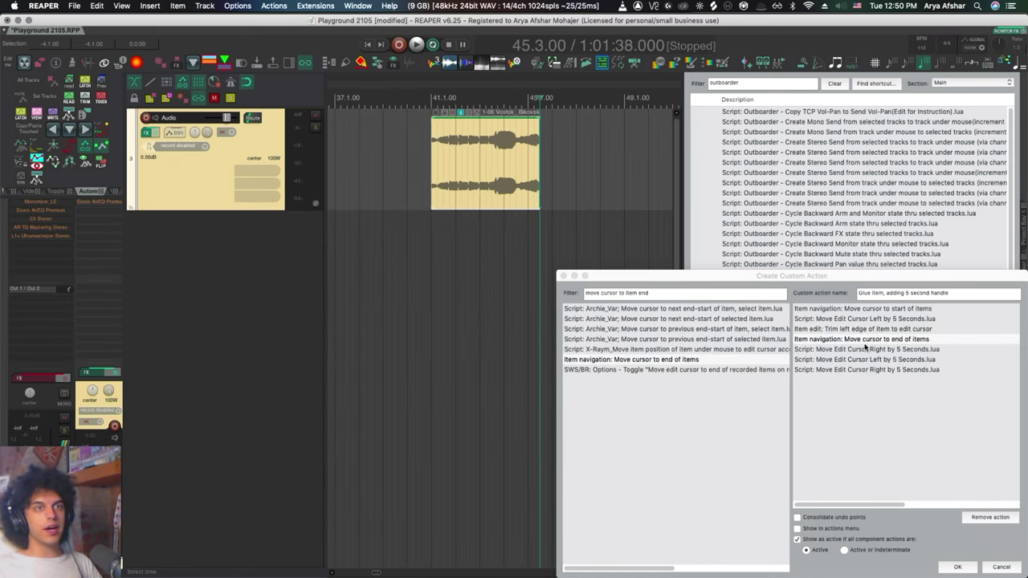
click(575, 103)
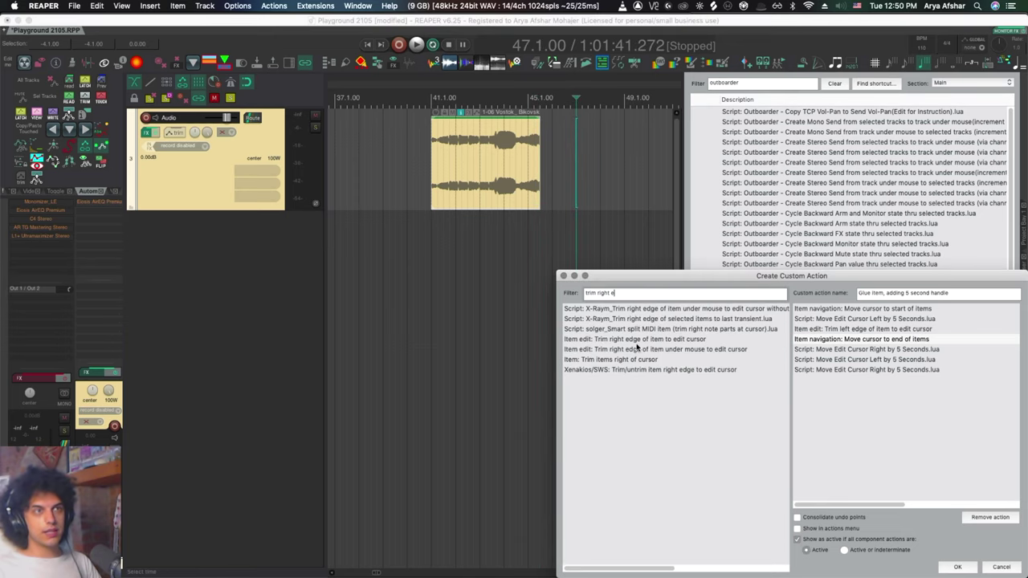
drag(634, 340, 850, 366)
drag(849, 366, 849, 367)
Add "Item: Glue items" to the custom action and move it directly below the trim right edge entry.
drag(617, 293, 541, 285)
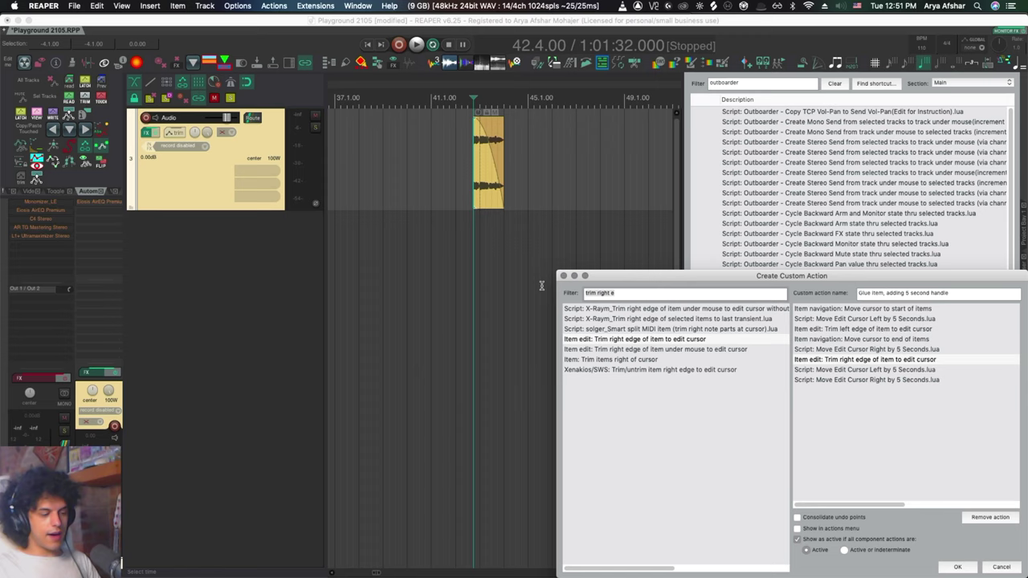
text(glue)
double_click(588, 431)
drag(835, 390, 850, 371)
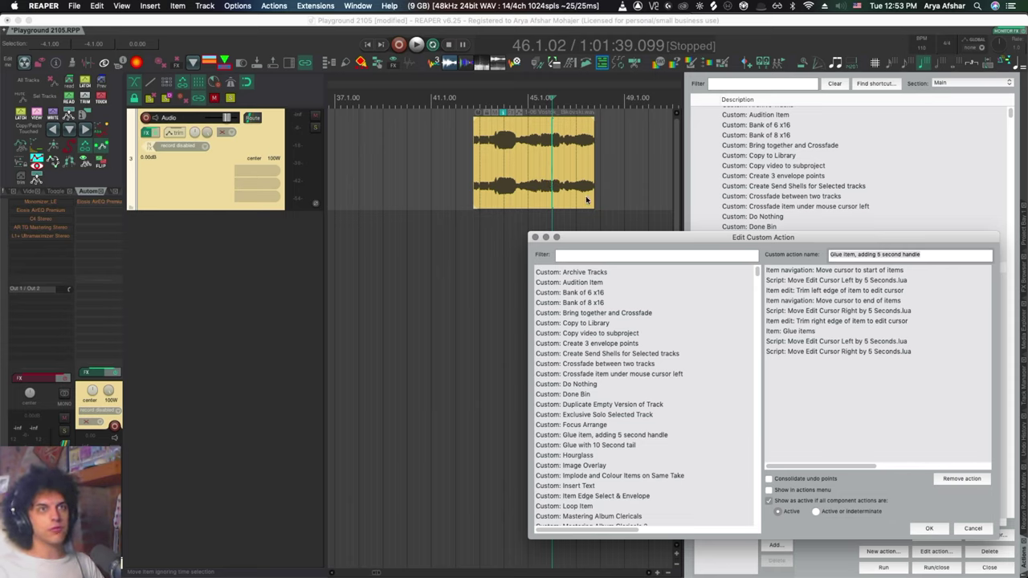
Place the edit cursor at the clip's end and insert "Item edit: Trim right edge of item to edit cursor" after the second Left by 5 Seconds script.
drag(551, 98, 595, 98)
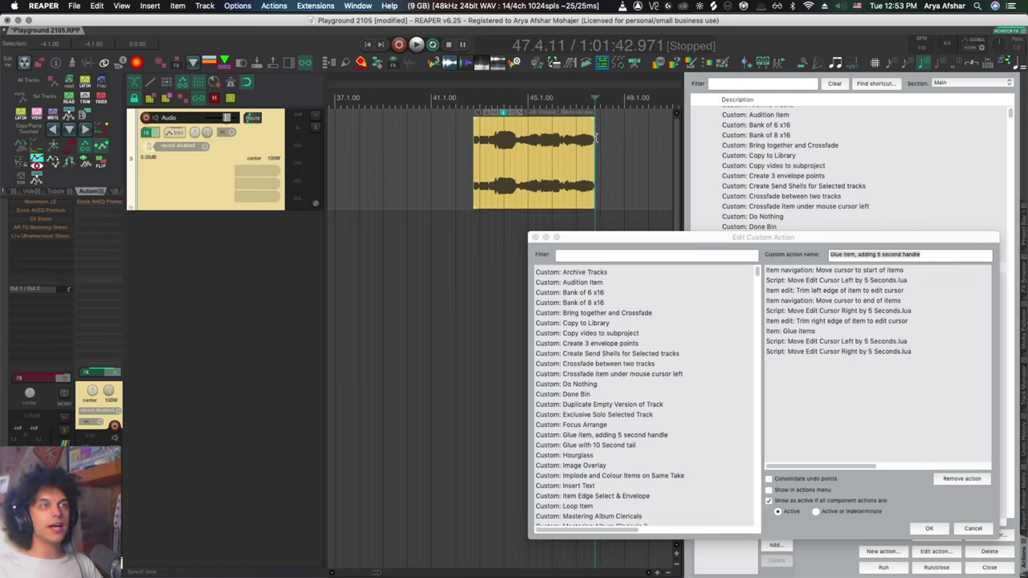
click(843, 342)
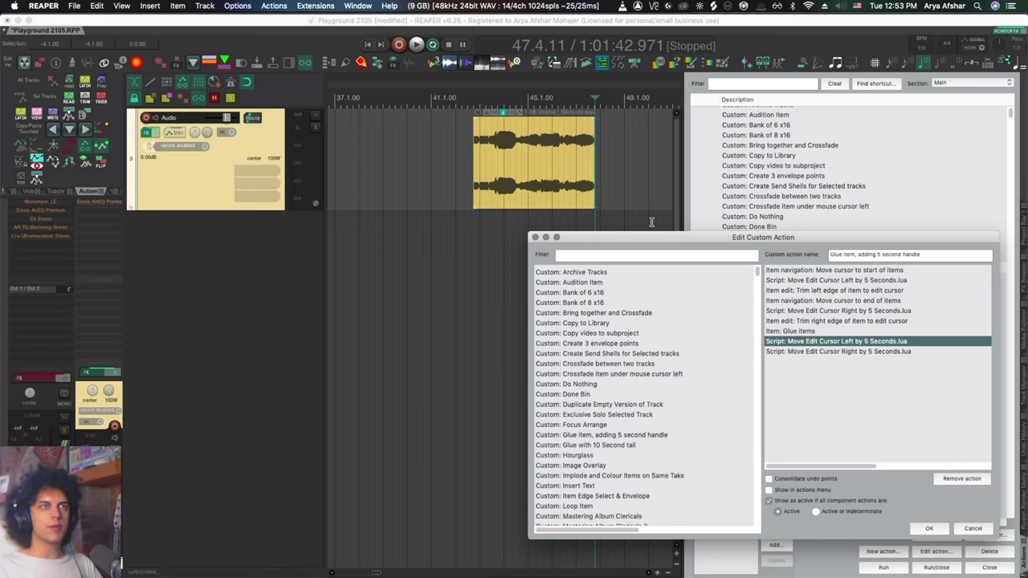
click(603, 258)
text(tri)
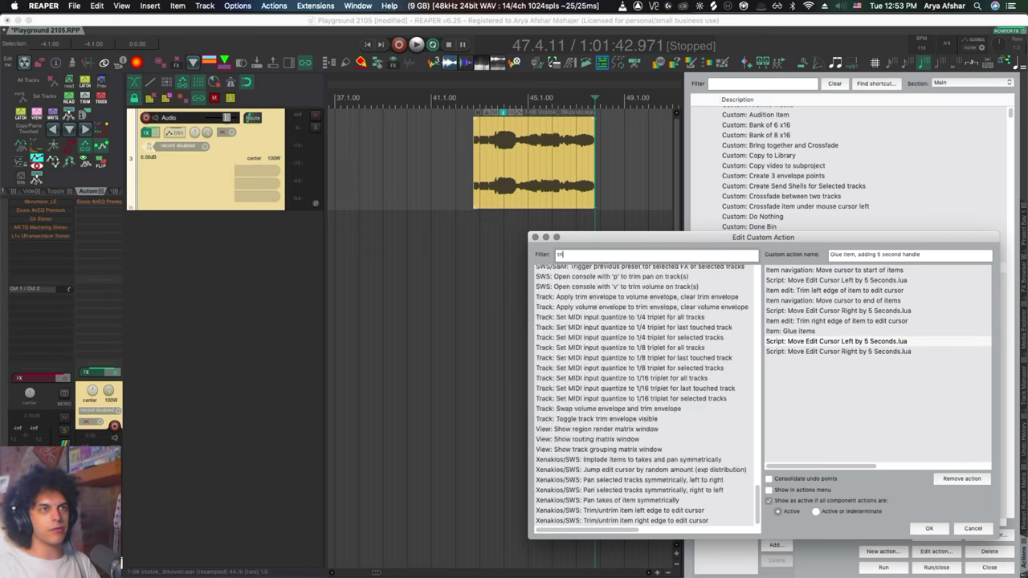
text(m)
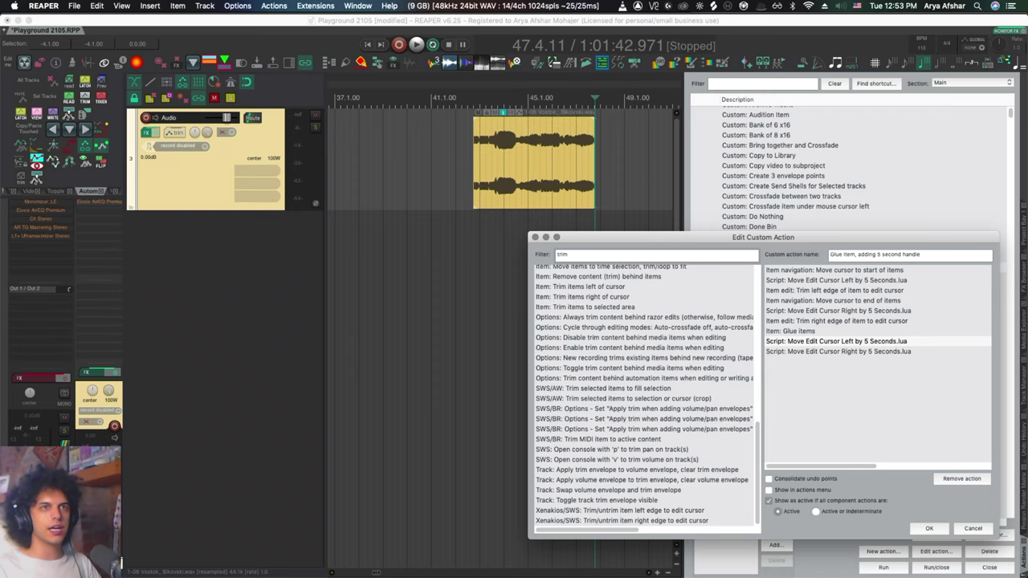
text( right edge)
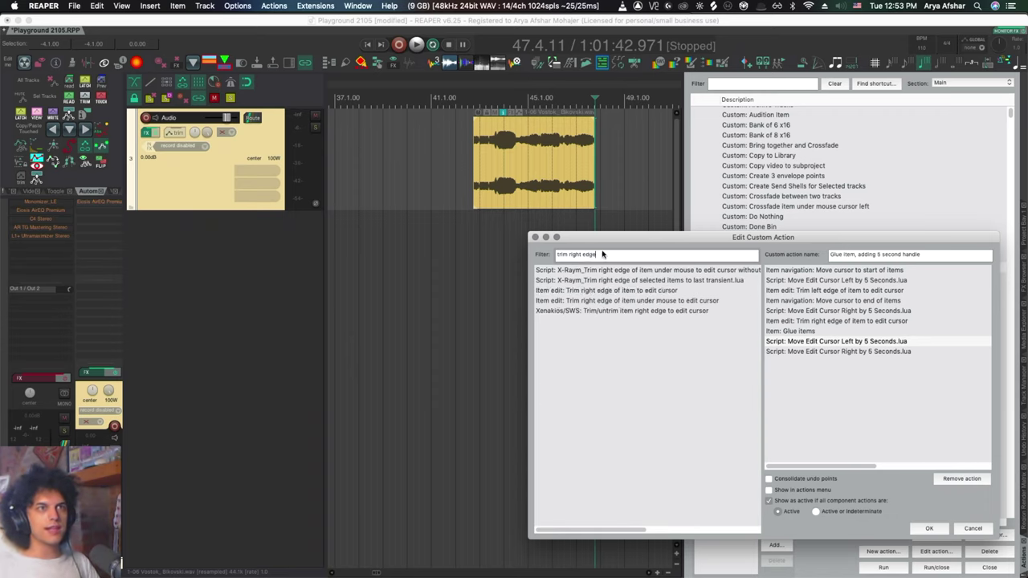
double_click(625, 291)
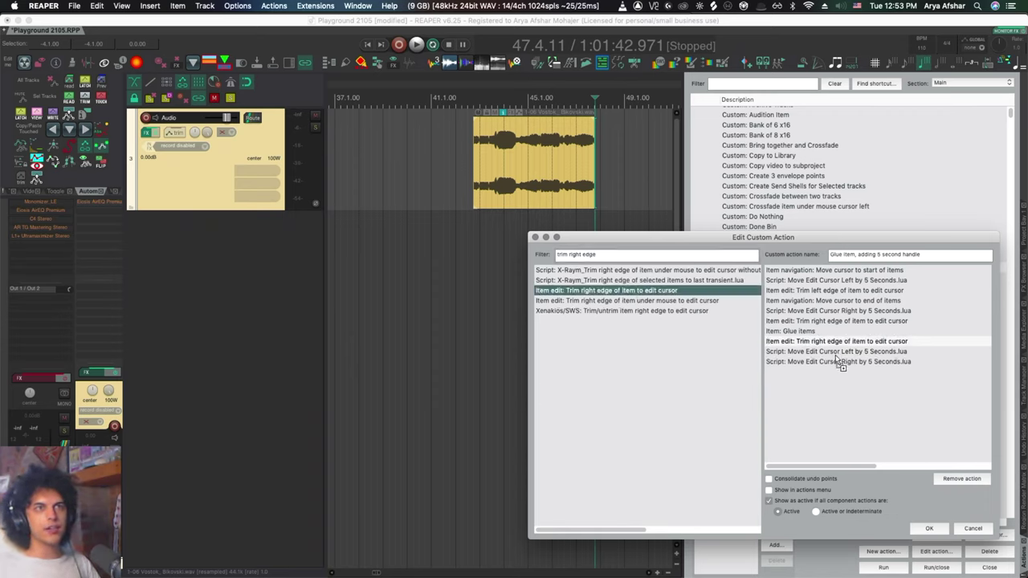
Trim the clip's right edge at 46.1.00 and insert "Item navigation: Move cursor to start of items" before the last Right by 5 Seconds script.
click(553, 137)
key(])
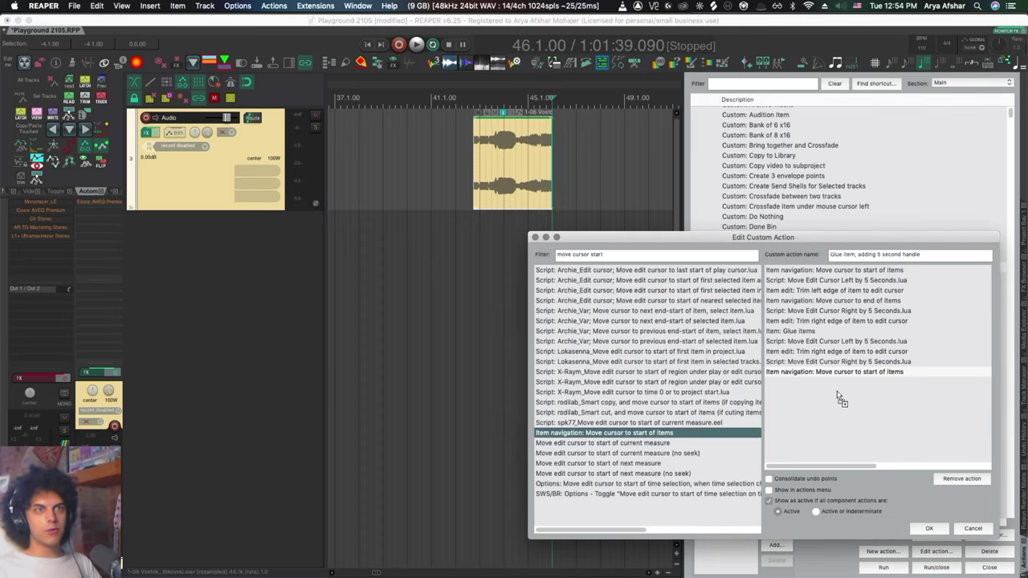
click(841, 363)
Place the edit cursor inside the clip at about 44.1.83 and trim the clip's left edge to it.
click(486, 158)
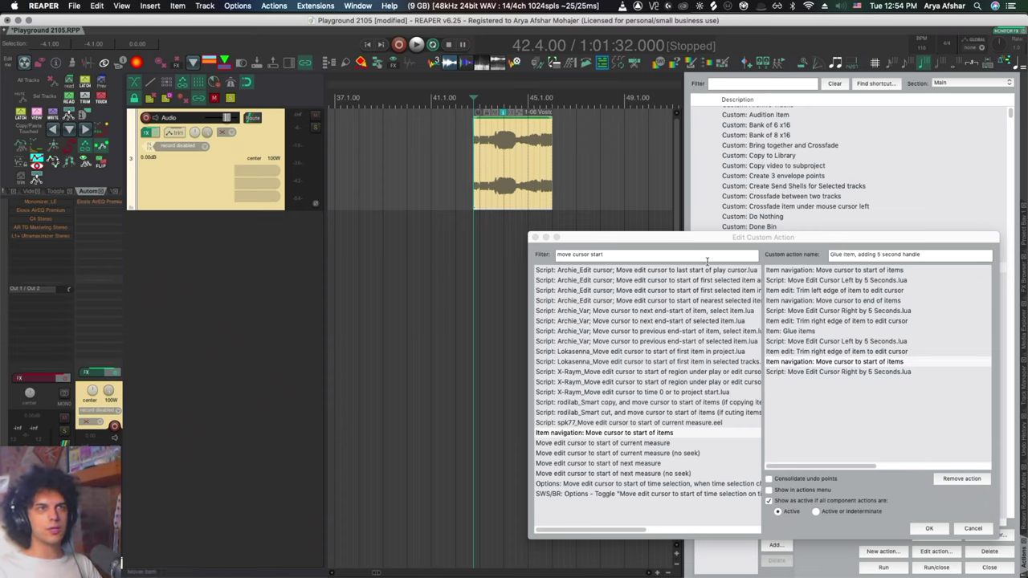
drag(473, 97, 508, 100)
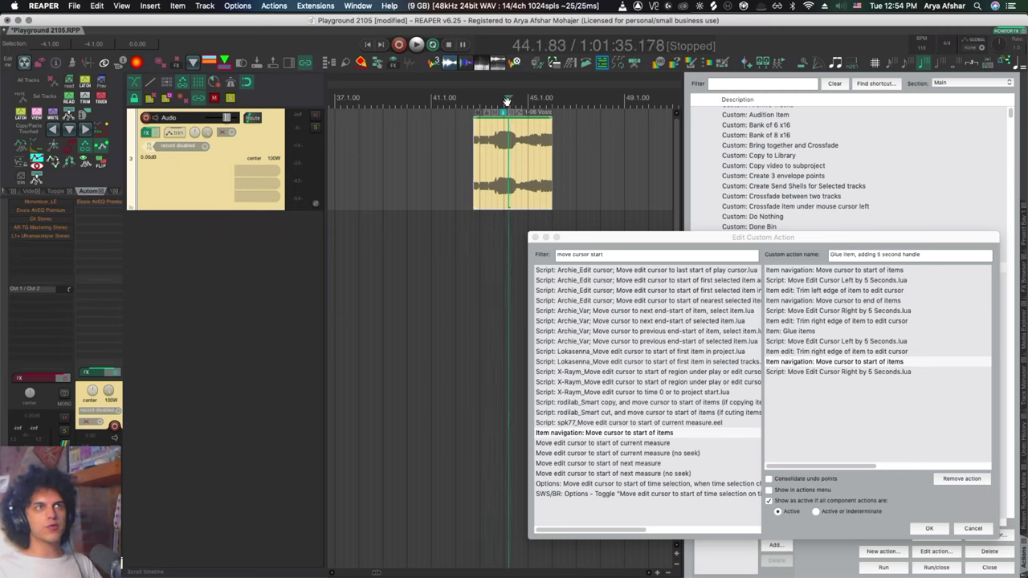
key(a)
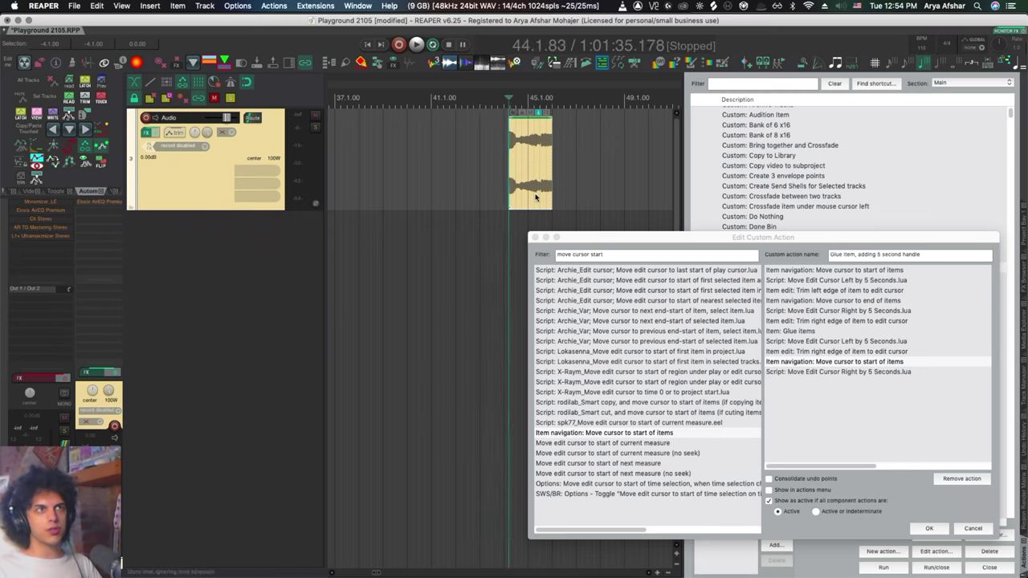
Add "Item edit: Trim left edge of item to edit cursor" at the end, consolidate undo points, and save the custom action.
click(579, 254)
text(trim left edg)
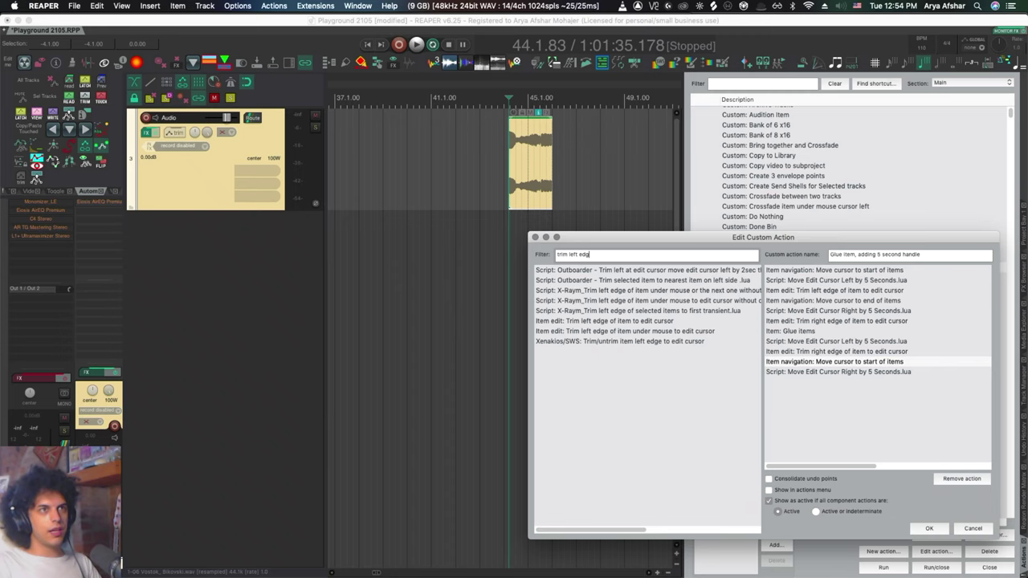
text(e)
drag(604, 301, 869, 407)
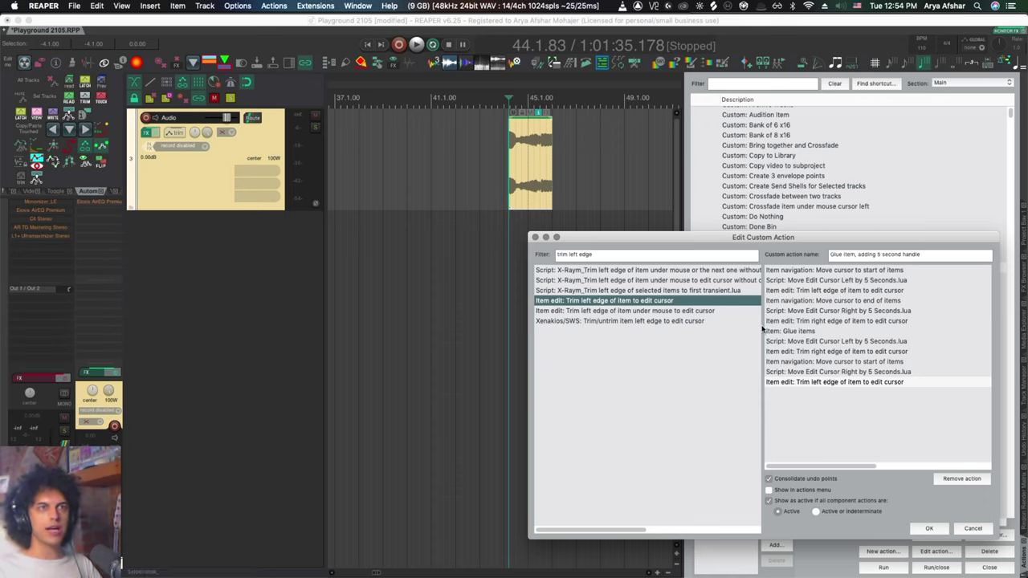
click(930, 528)
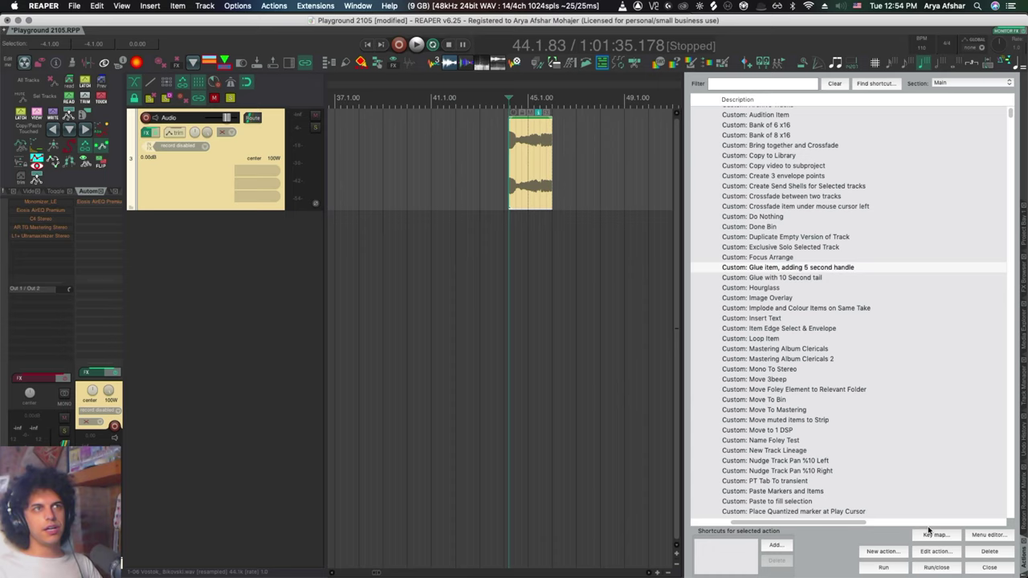
Extend the clip's edges outward and trim it to a new section from about 39.3.00 to 44.3.00.
drag(509, 177, 372, 175)
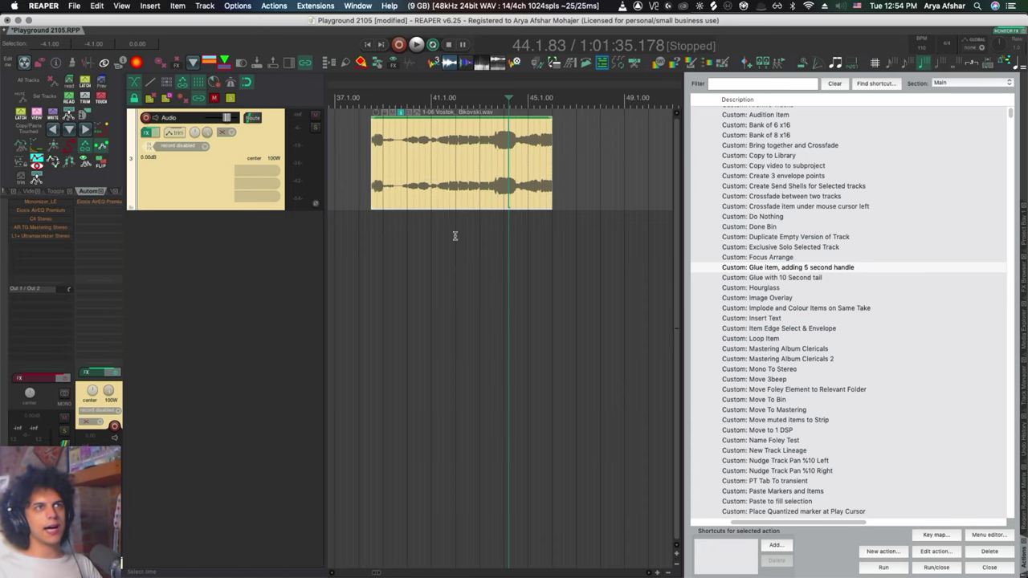
scroll(466, 234, down, 5)
drag(451, 173, 405, 173)
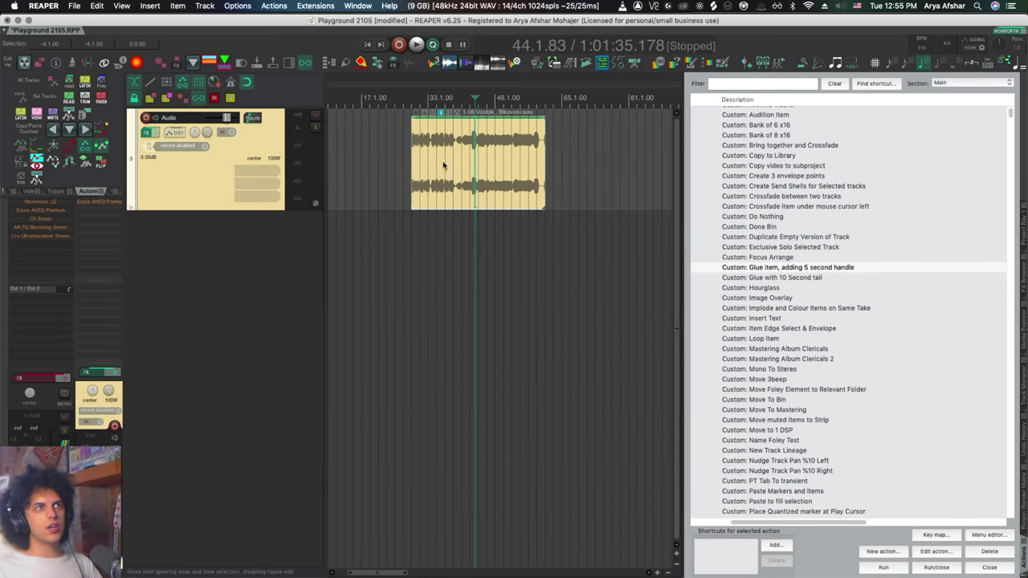
scroll(487, 167, up, 3)
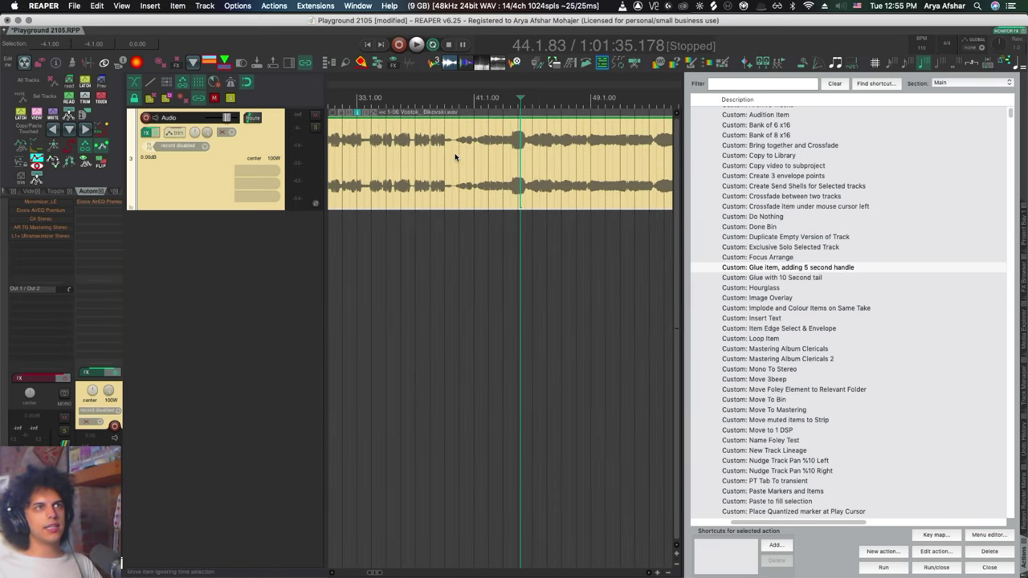
key(a)
key(s)
scroll(516, 208, left, 2)
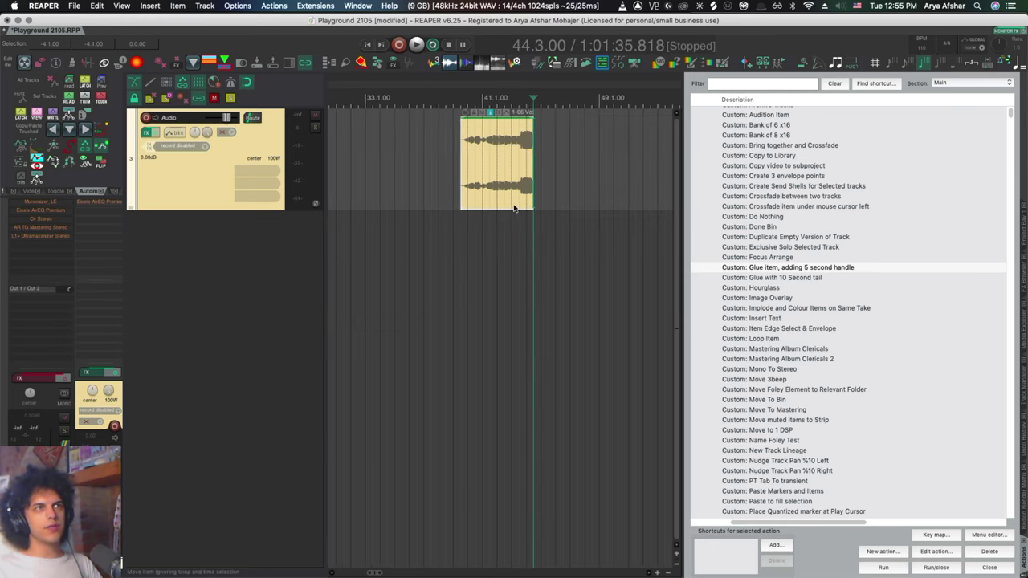
Add RX 7 Spectral De-noise as an effect on the clip, set its quality to D (Best) and lower the threshold.
scroll(522, 180, right, 1)
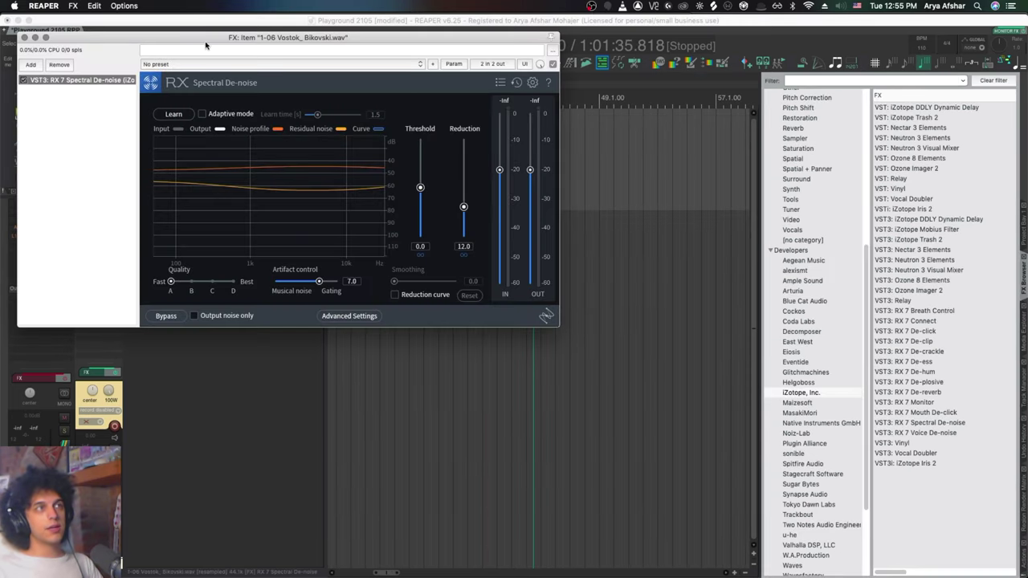
drag(289, 32, 453, 256)
drag(334, 496, 397, 496)
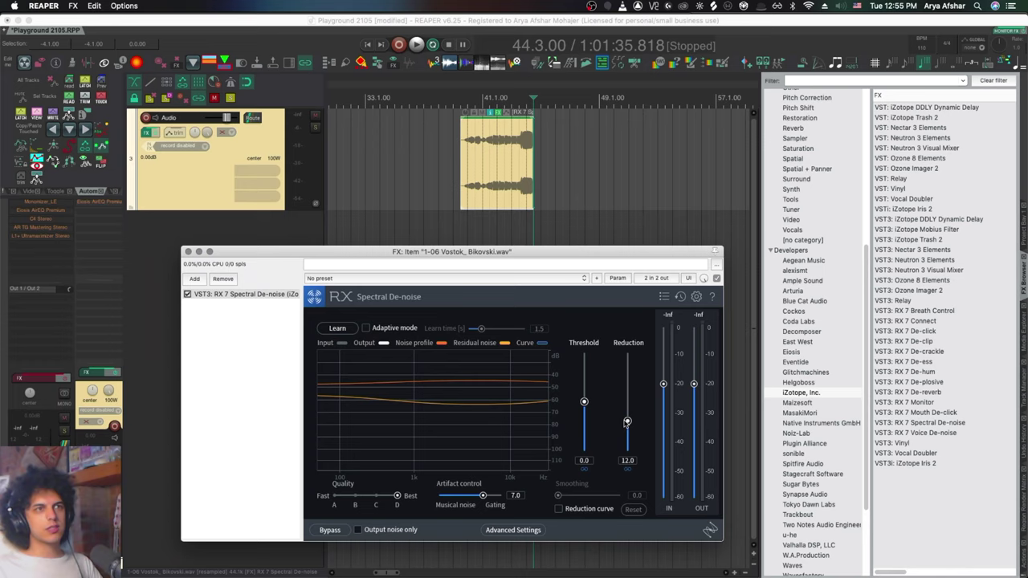
drag(584, 402, 584, 417)
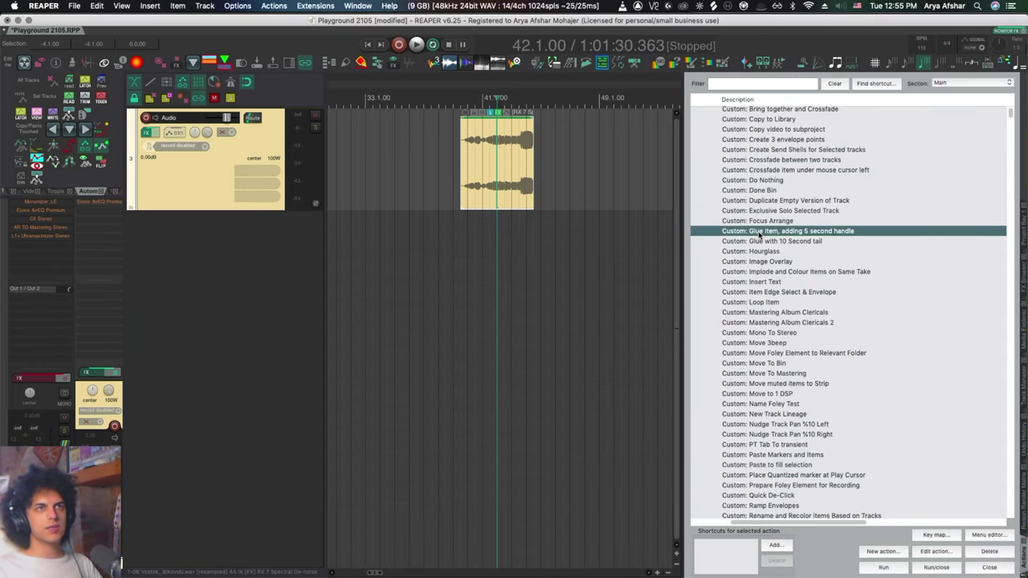
Run "Custom: Glue item, adding 5 second handle" on the clip and extend both edges outward to check the handles.
click(761, 231)
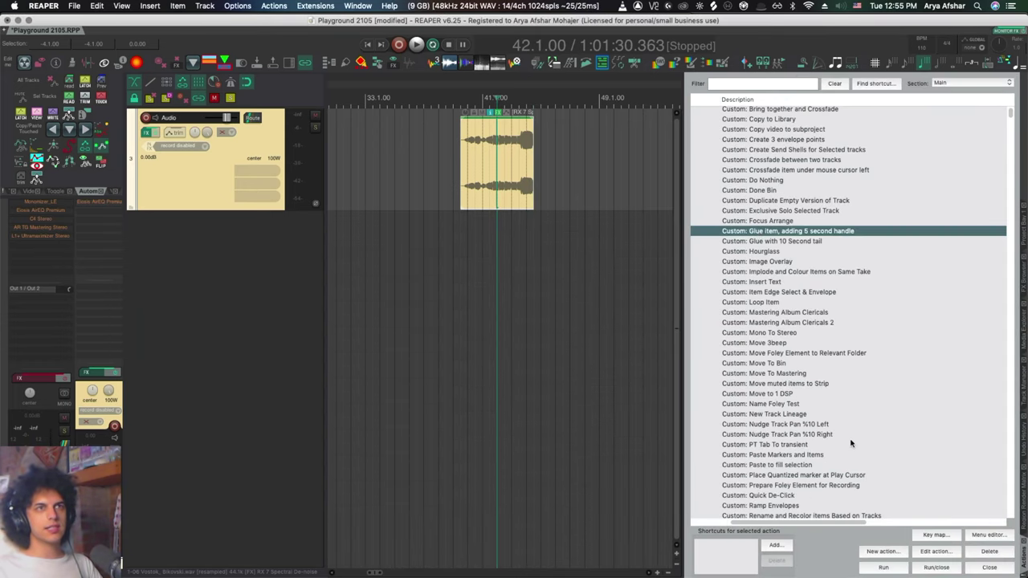
click(887, 569)
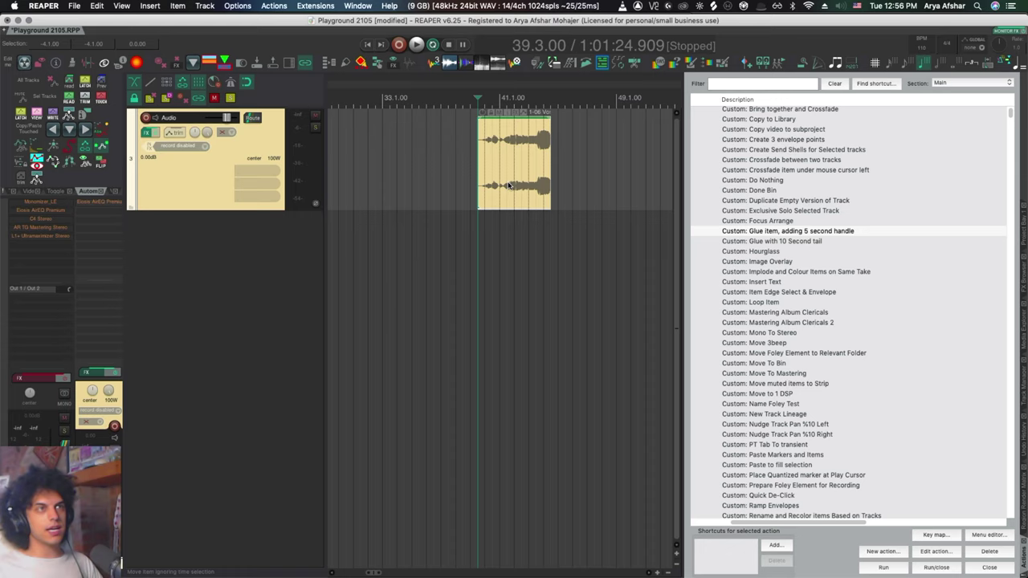
drag(479, 173, 419, 173)
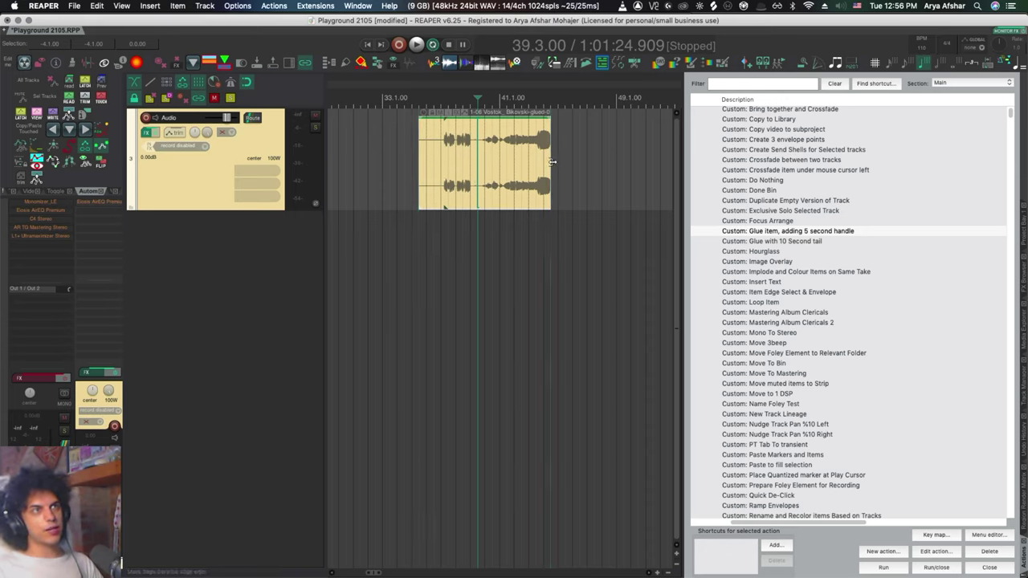
drag(552, 162, 624, 162)
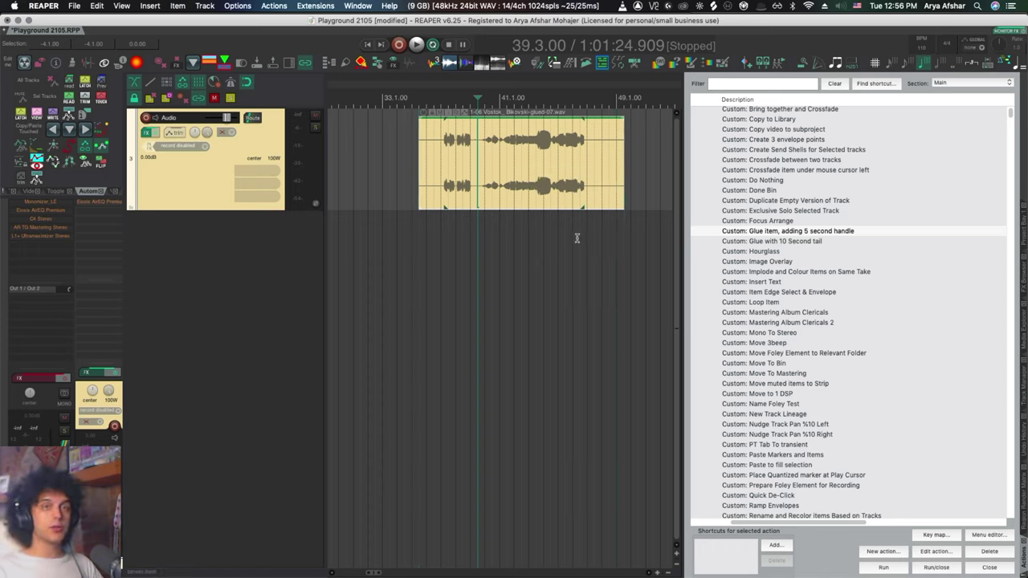
Filter the actions by "outboarder" and open the source of the Move Edit Cursor Left By 100 ms script.
click(789, 231)
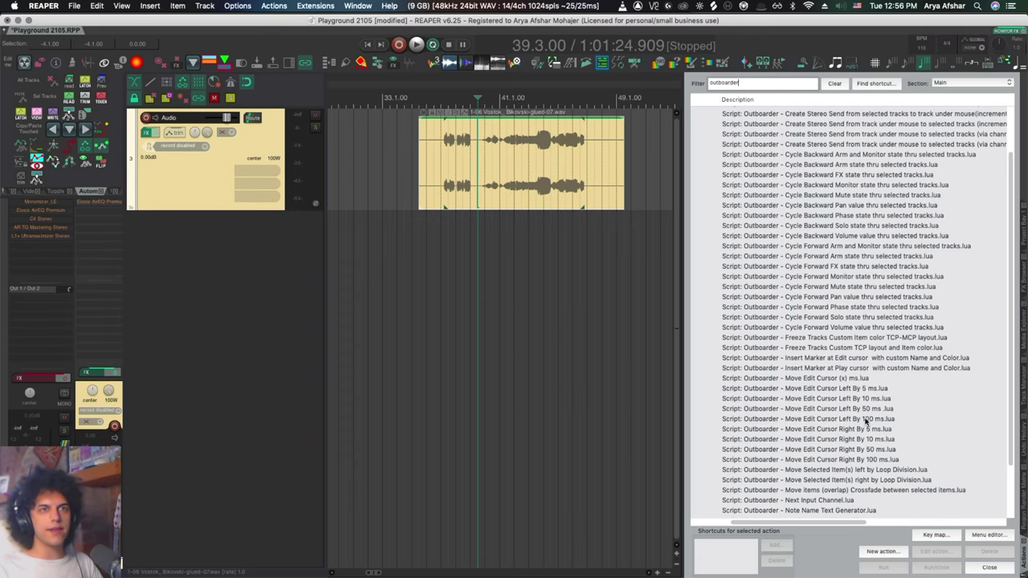
click(868, 419)
click(934, 551)
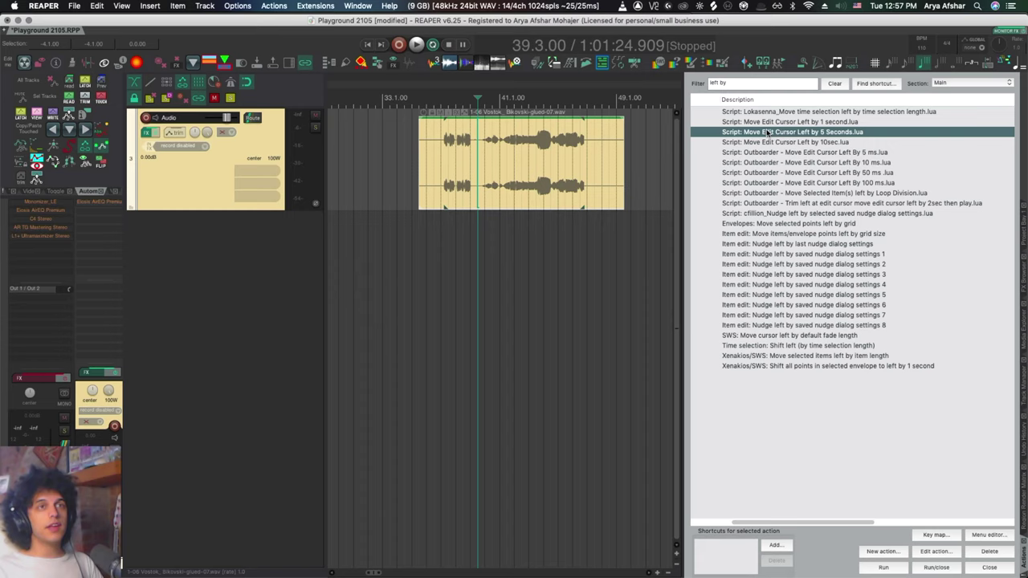
Open Move Edit Cursor Left by 5 Seconds.lua for editing, change its ms value, then save and close the script.
click(936, 551)
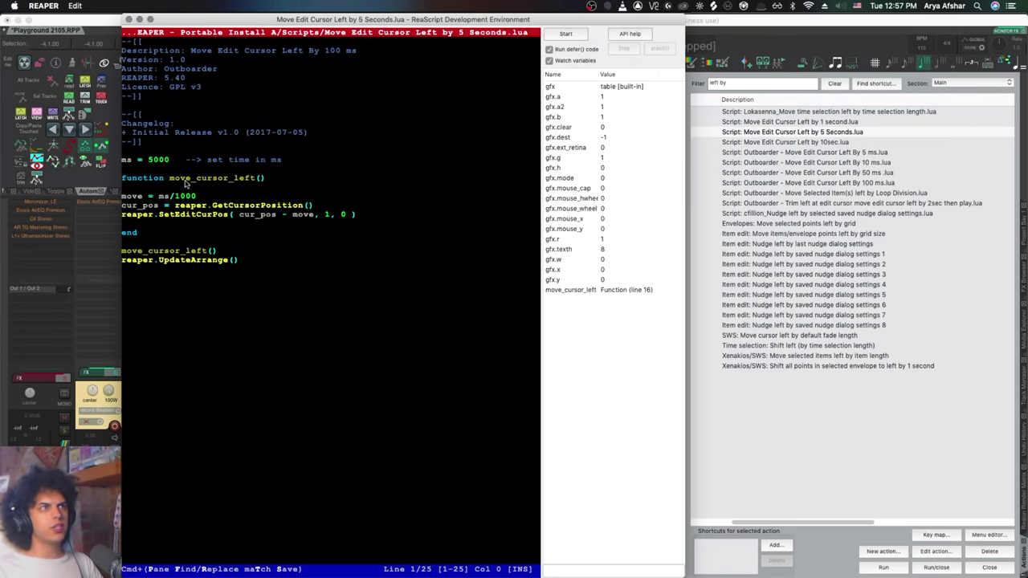
click(158, 159)
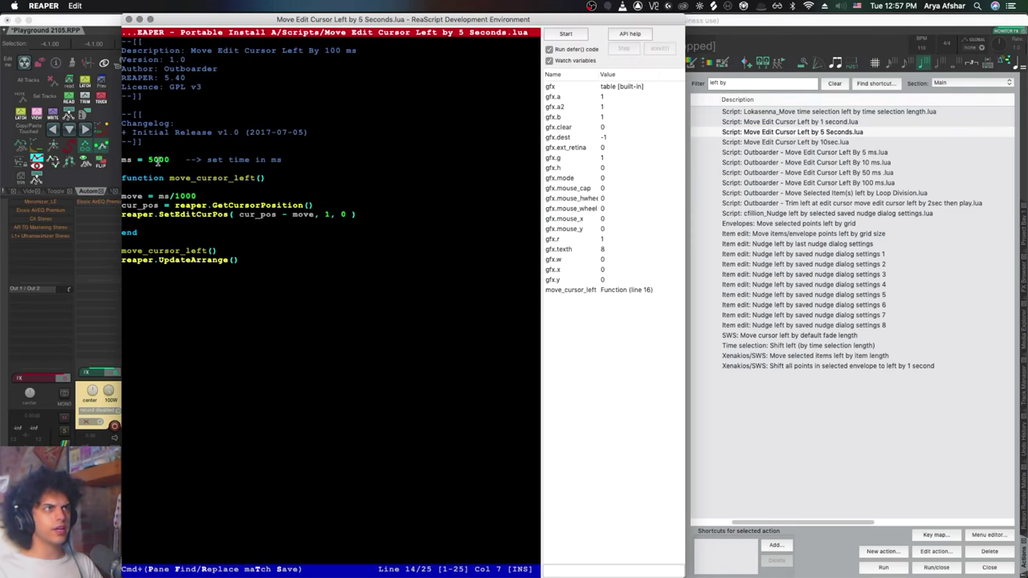
drag(154, 160, 149, 160)
text(15)
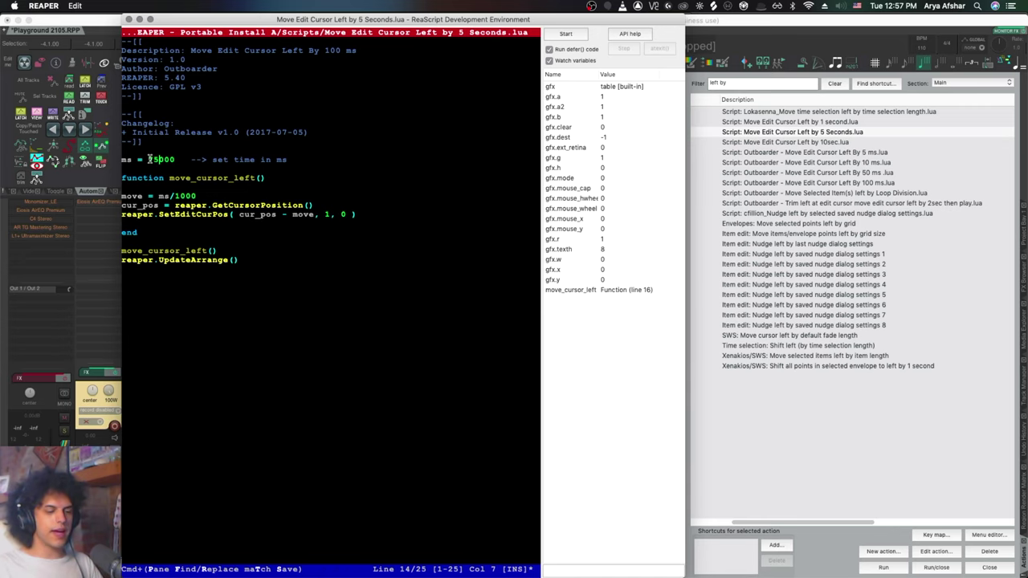
key(super+s)
key(super+w)
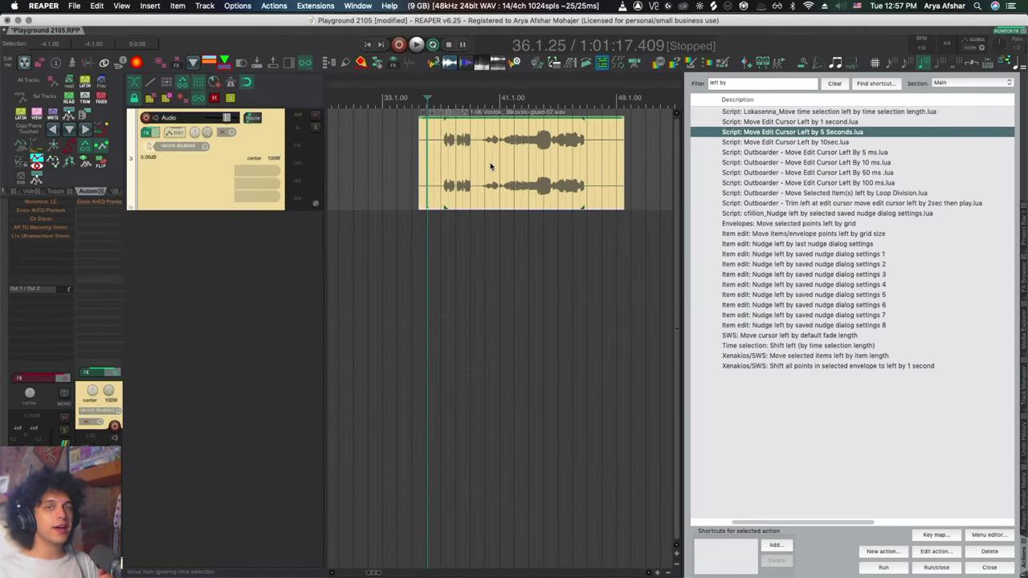